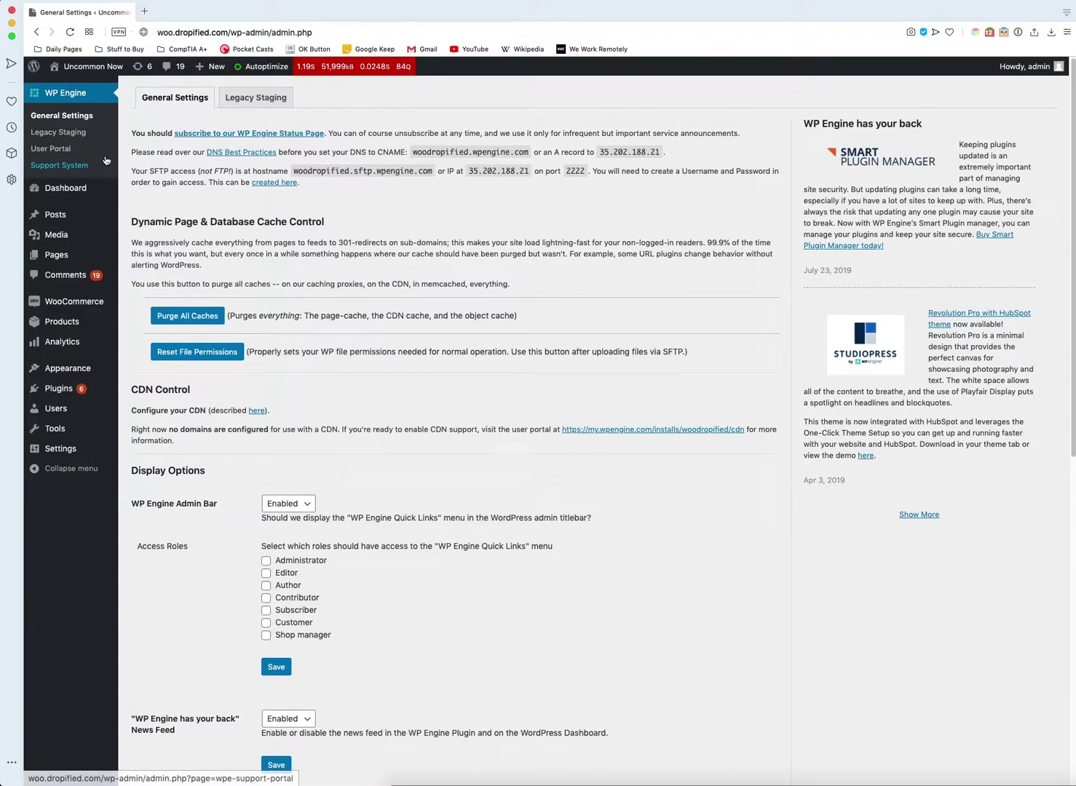
- Bring up the WooCommerce submenu in the WordPress admin sidebar
mouse_move(71, 309)
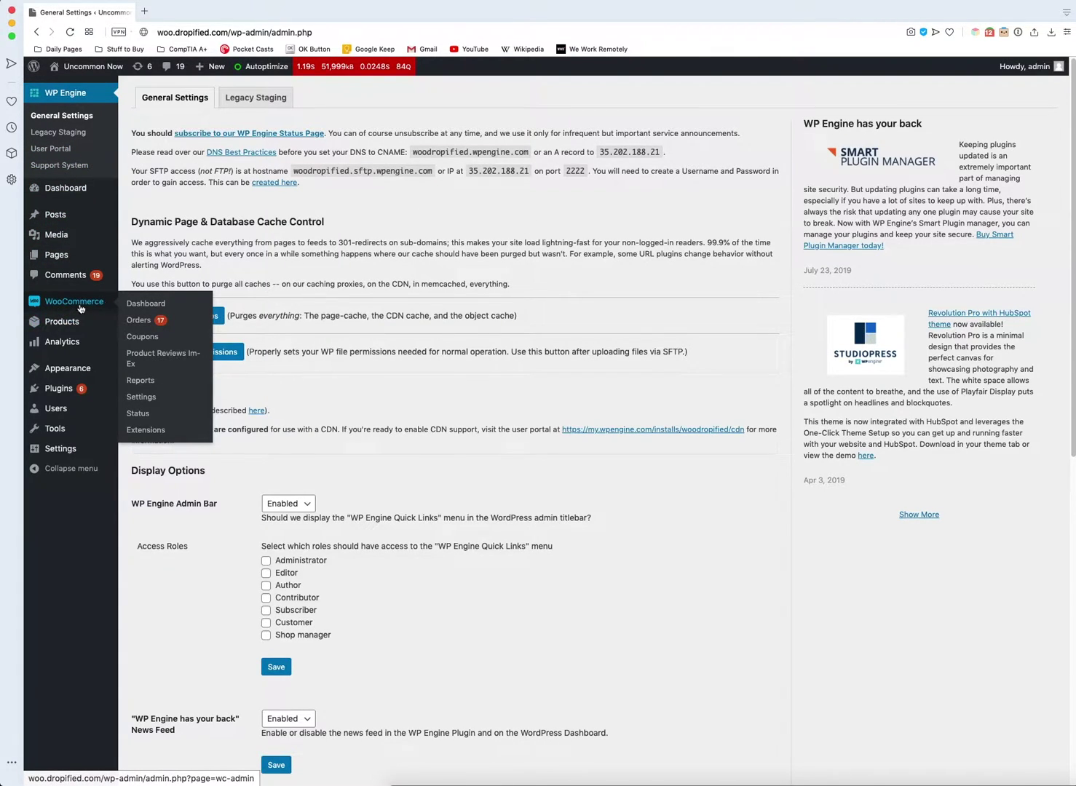
- Open WooCommerce Settings on Payments and drag PayPal above Direct bank transfer
left_click(141, 397)
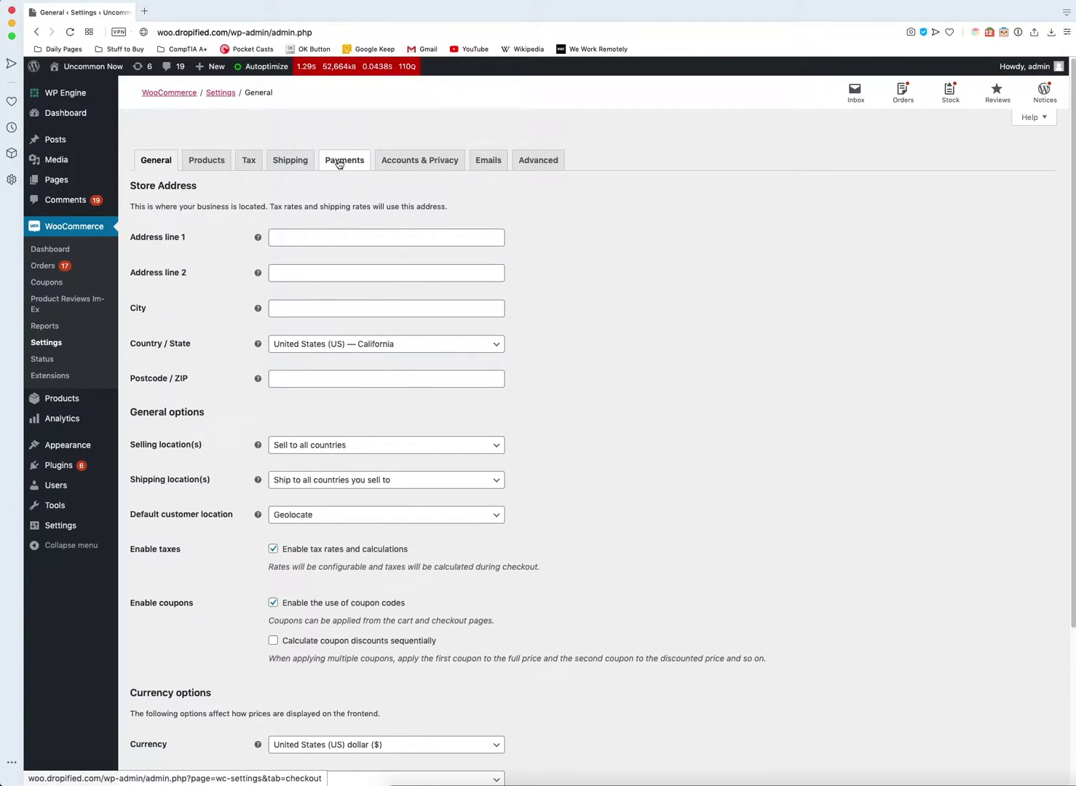
left_click(342, 163)
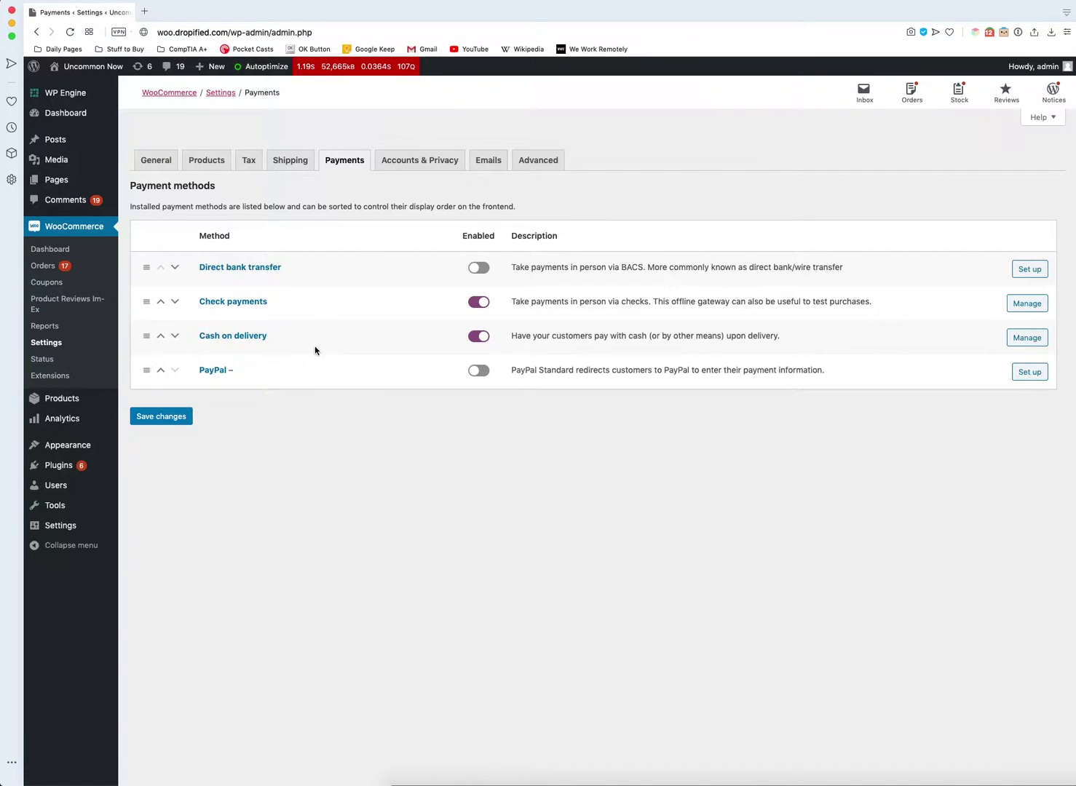
left_click_drag(148, 369, 148, 260)
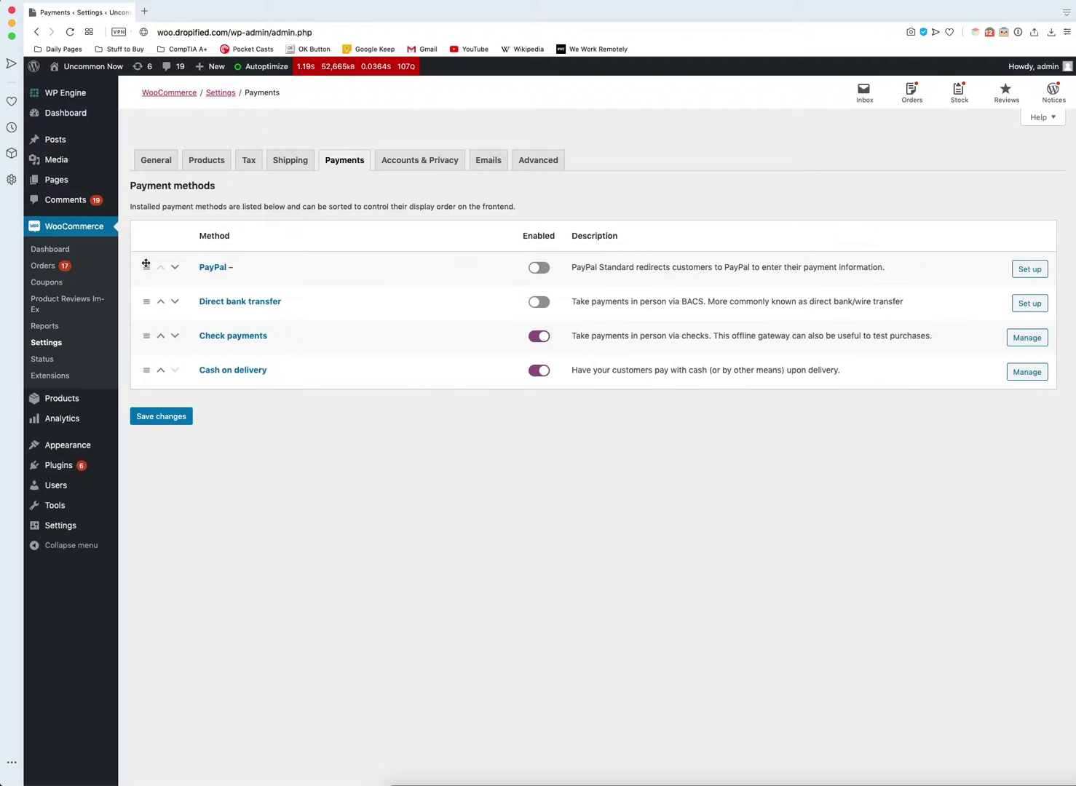
- Enable PayPal Standard and give it the title 'PayPal Payments'
left_click(214, 269)
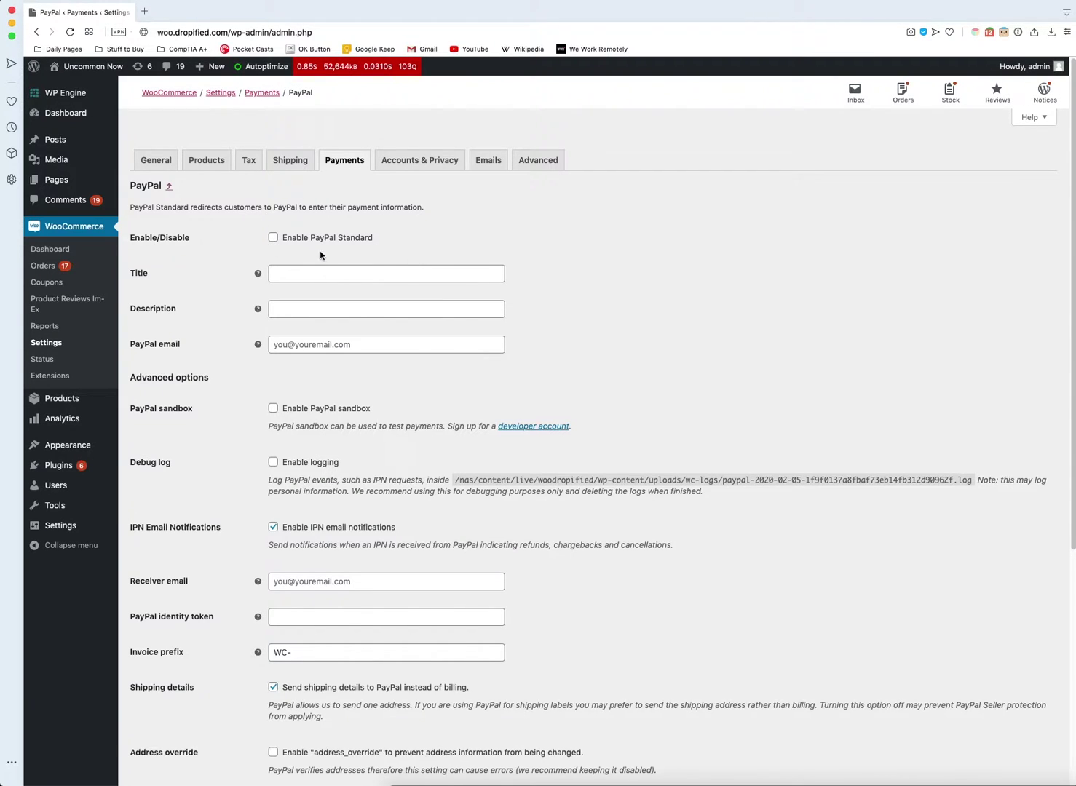
left_click(274, 241)
left_click(367, 278)
type("Pay")
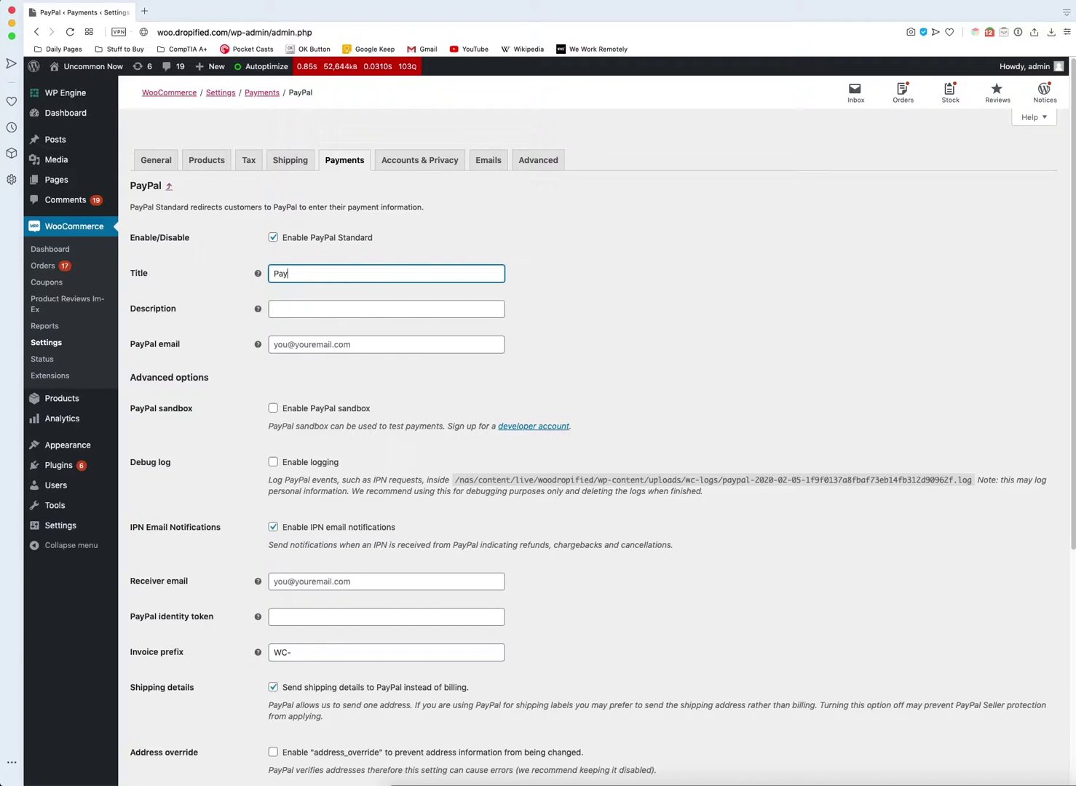
type("Palk")
type("Pal Payments")
- Enter the description 'Pay With PayPal quickly and securely' and begin the merchant's PayPal email
left_click(322, 308)
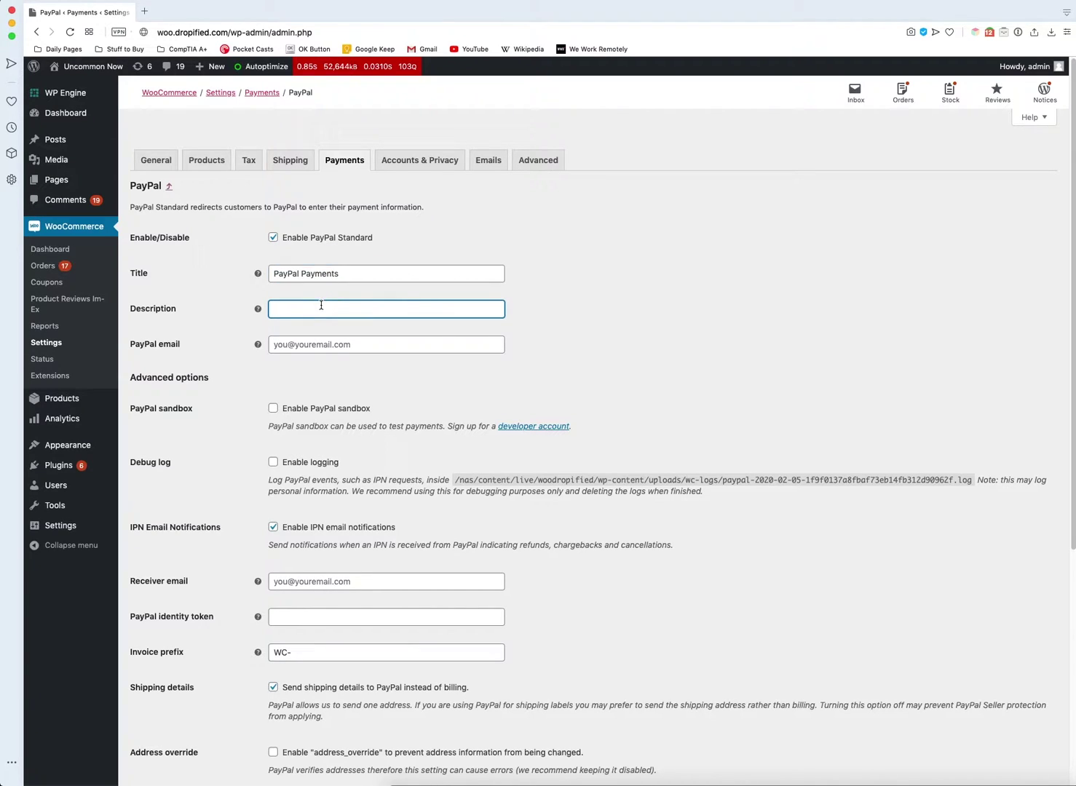
type("Pa")
type("y With PayPal quickly and securely")
left_click(304, 343)
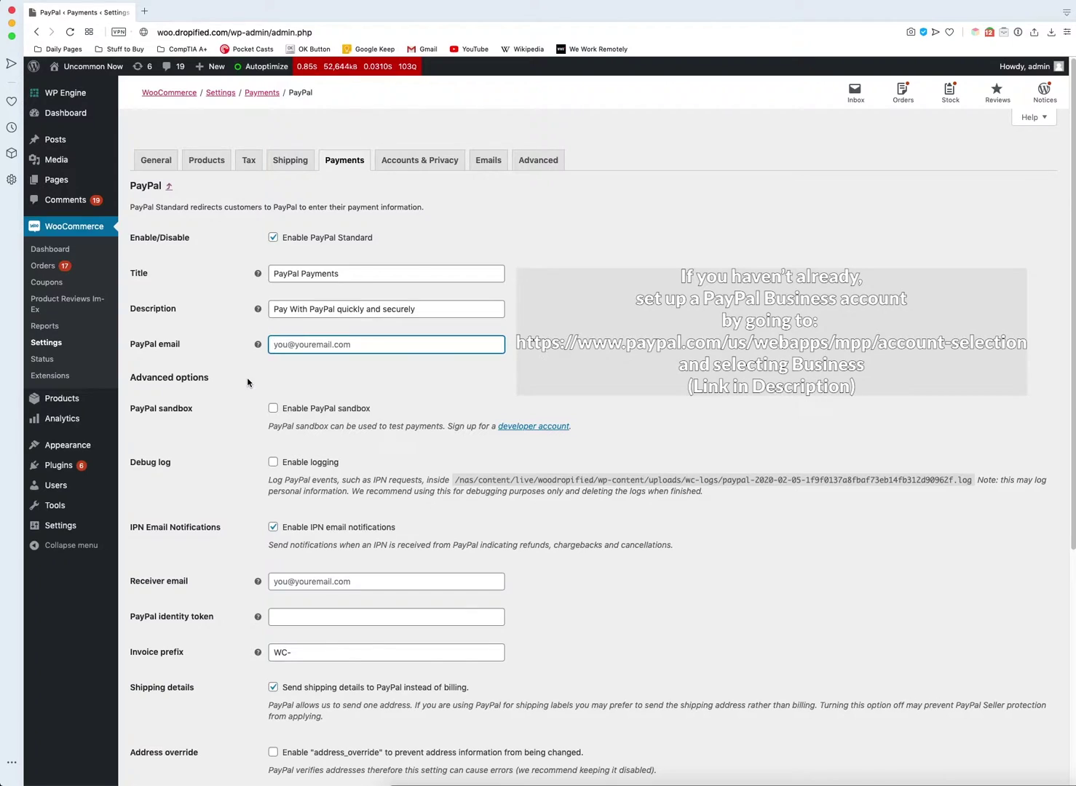
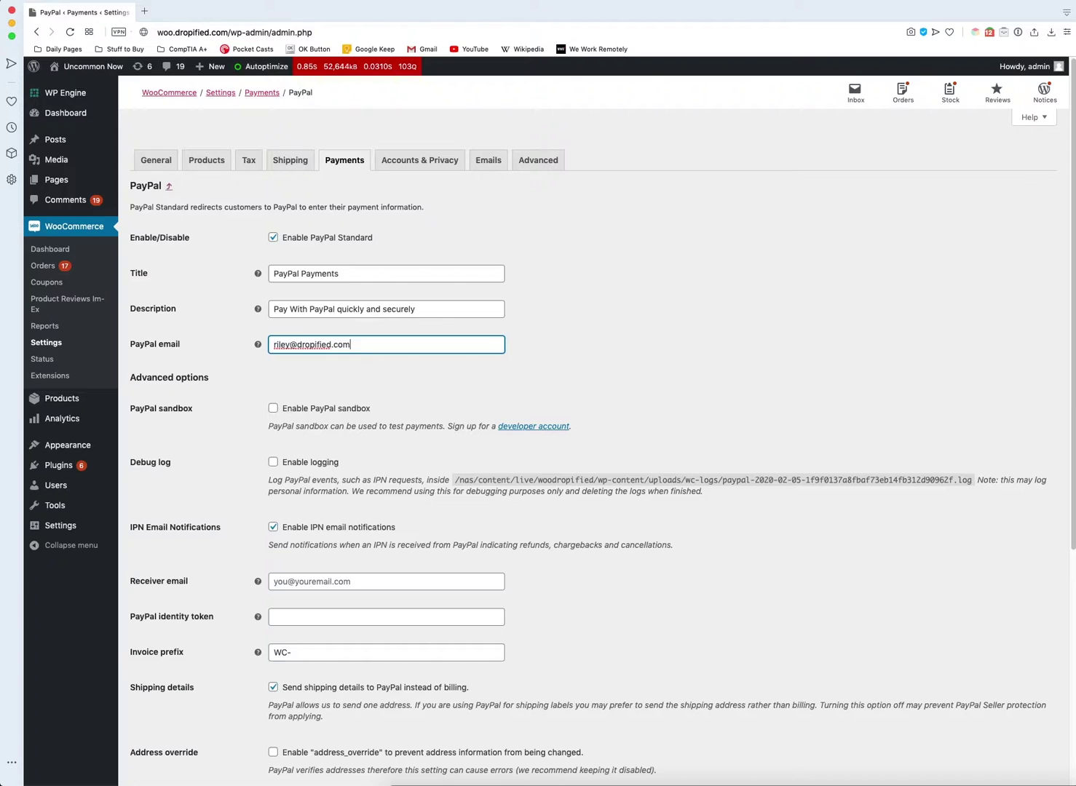
- Enter the merchant's PayPal email address as the Receiver email
scroll(288, 290, "down", 1)
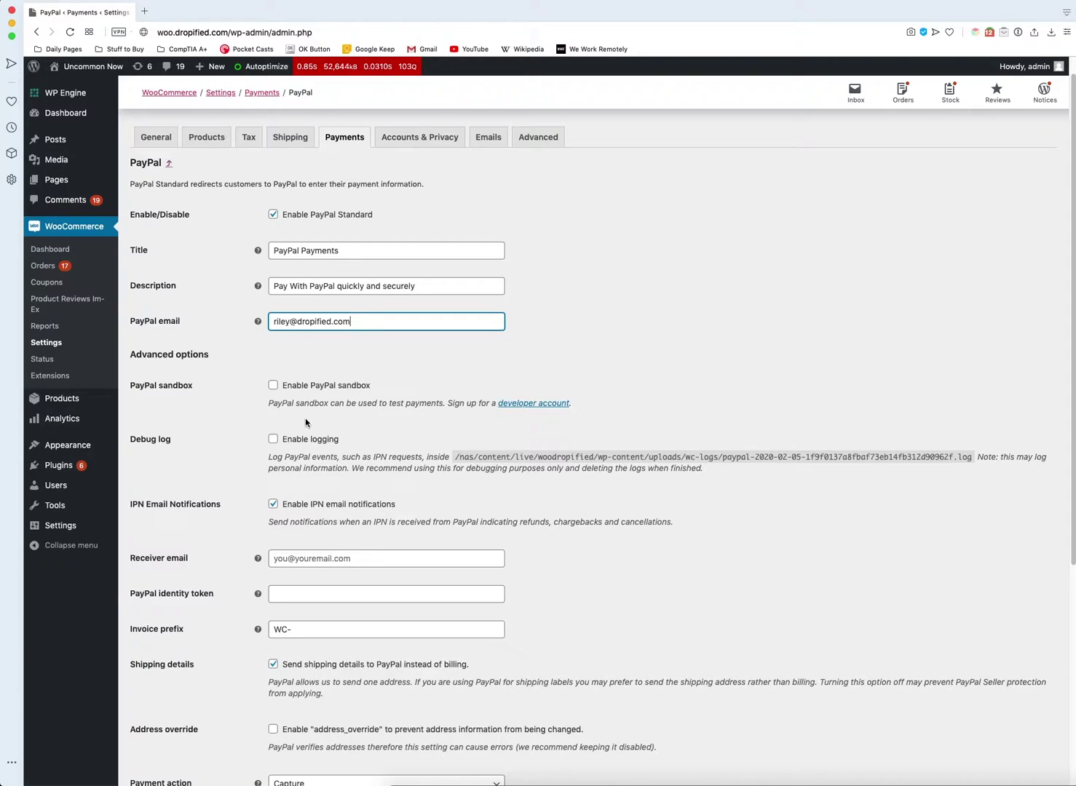
scroll(218, 466, "down", 3)
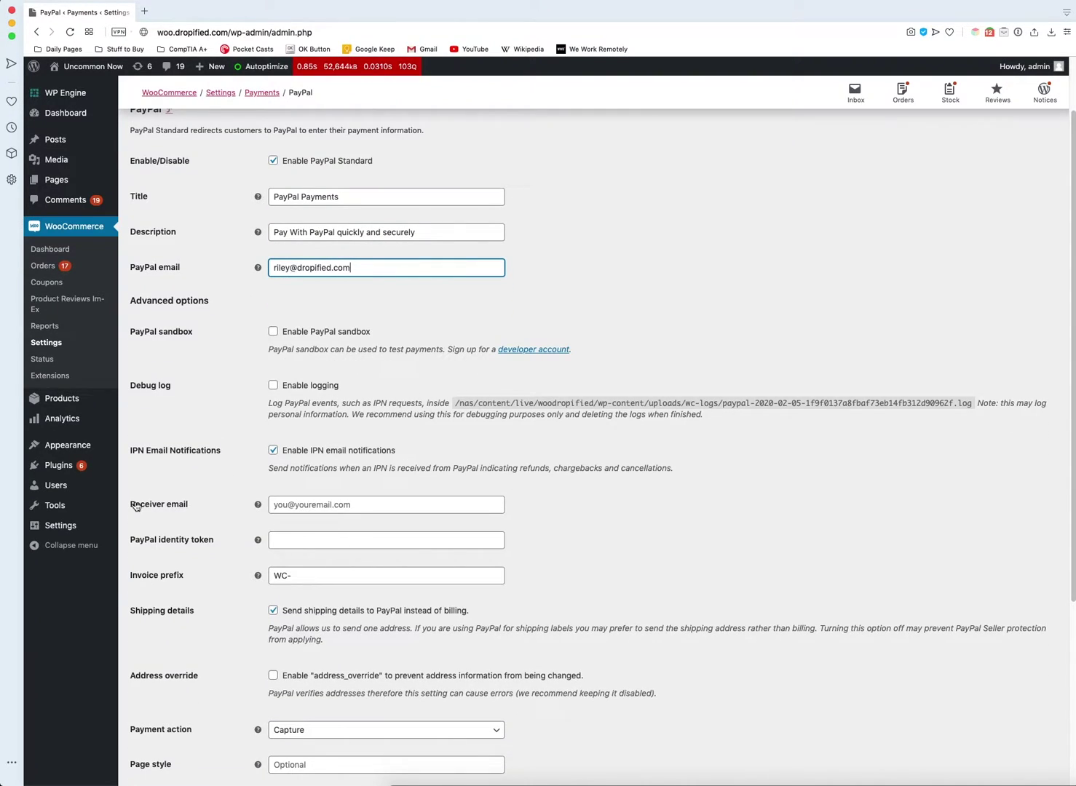
left_click(315, 504)
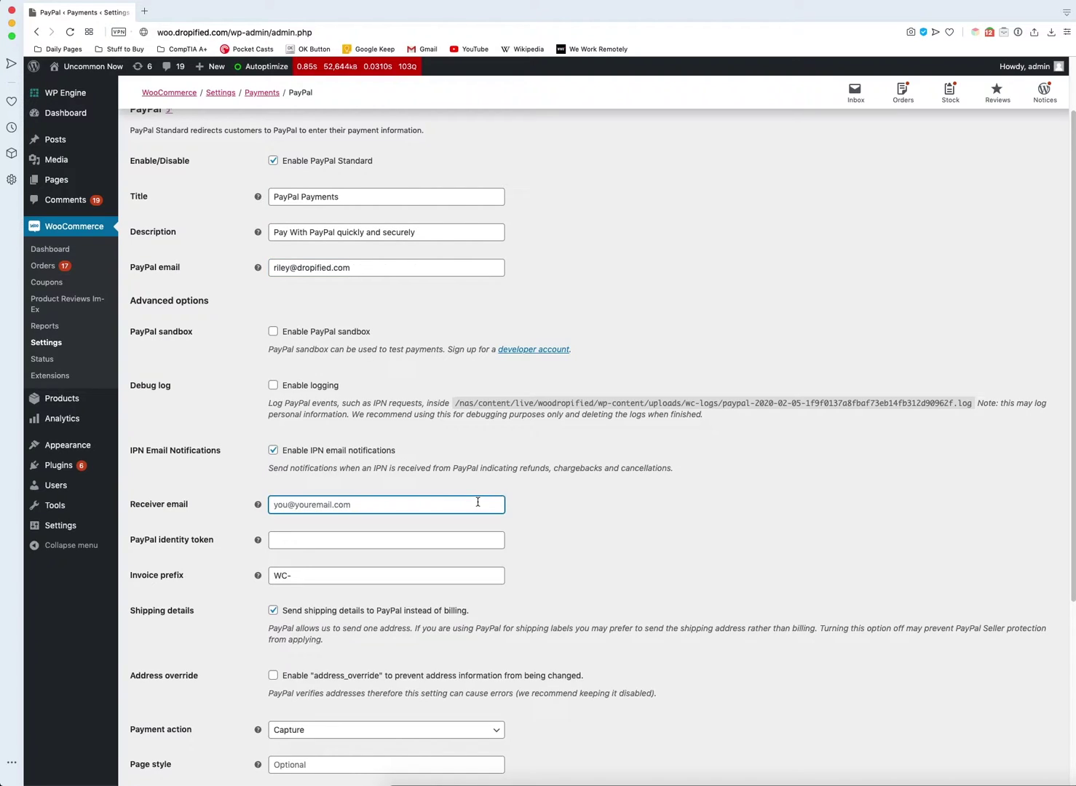
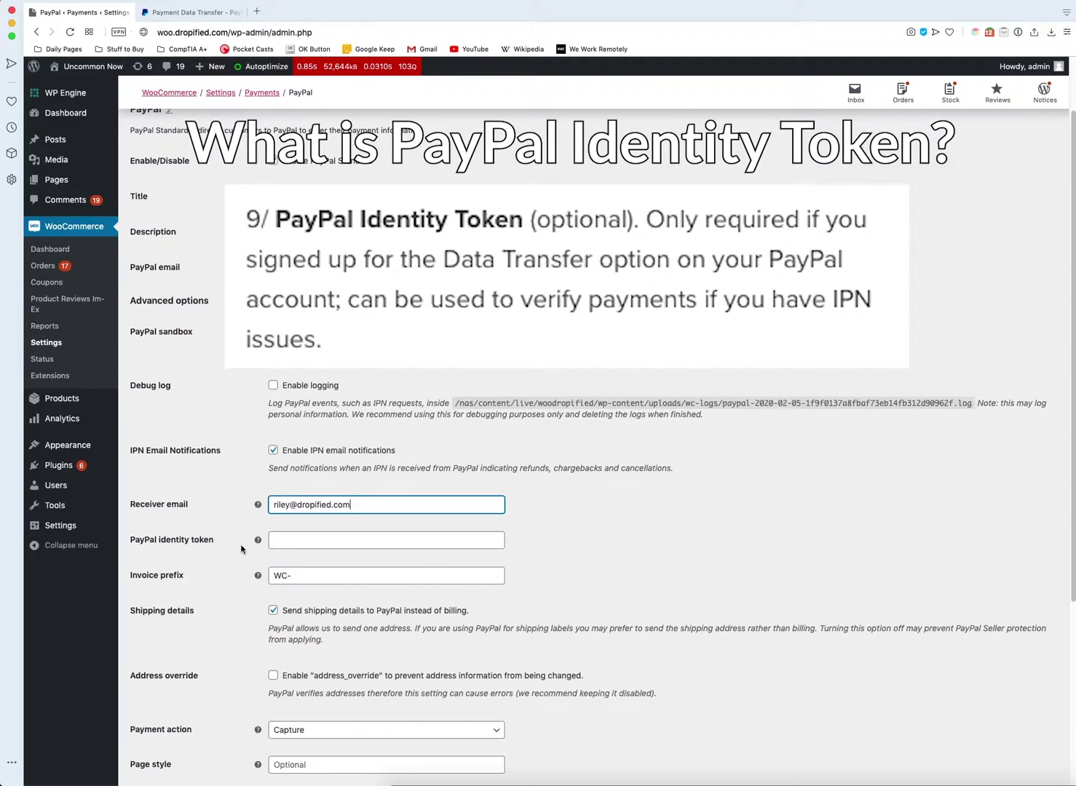
mouse_move(259, 540)
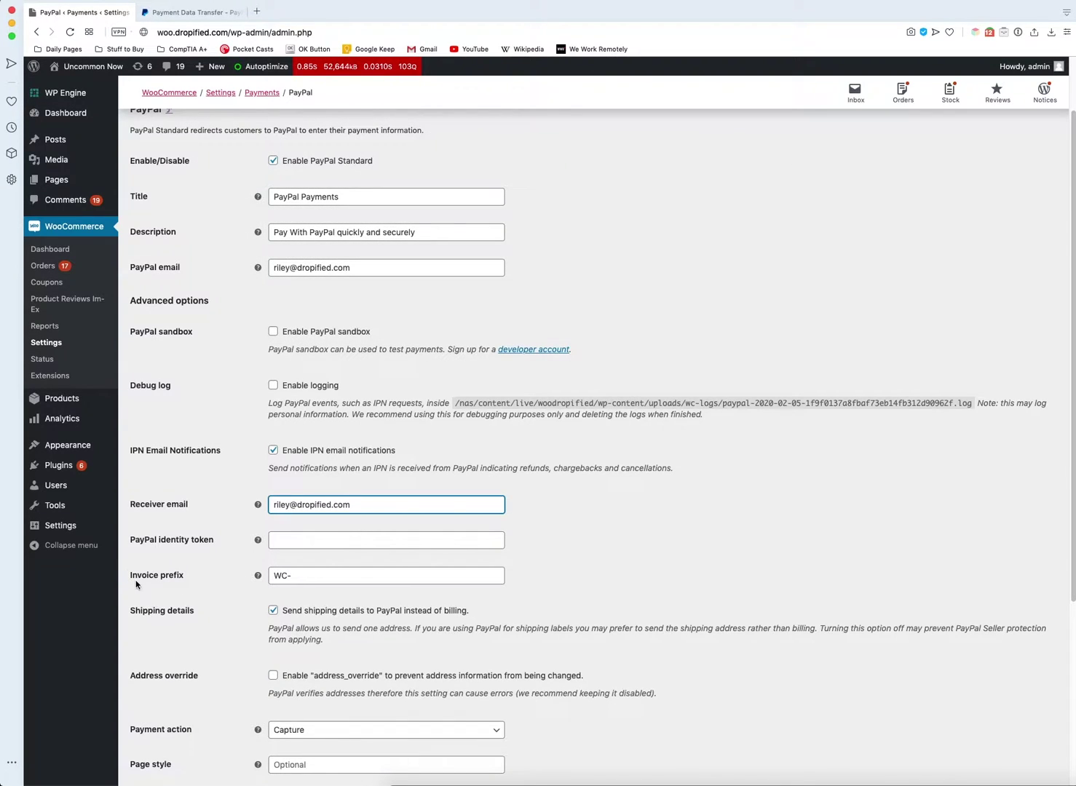
- Replace the WC- invoice prefix with 'UncommonNow-'
left_click(135, 585)
left_click(175, 582)
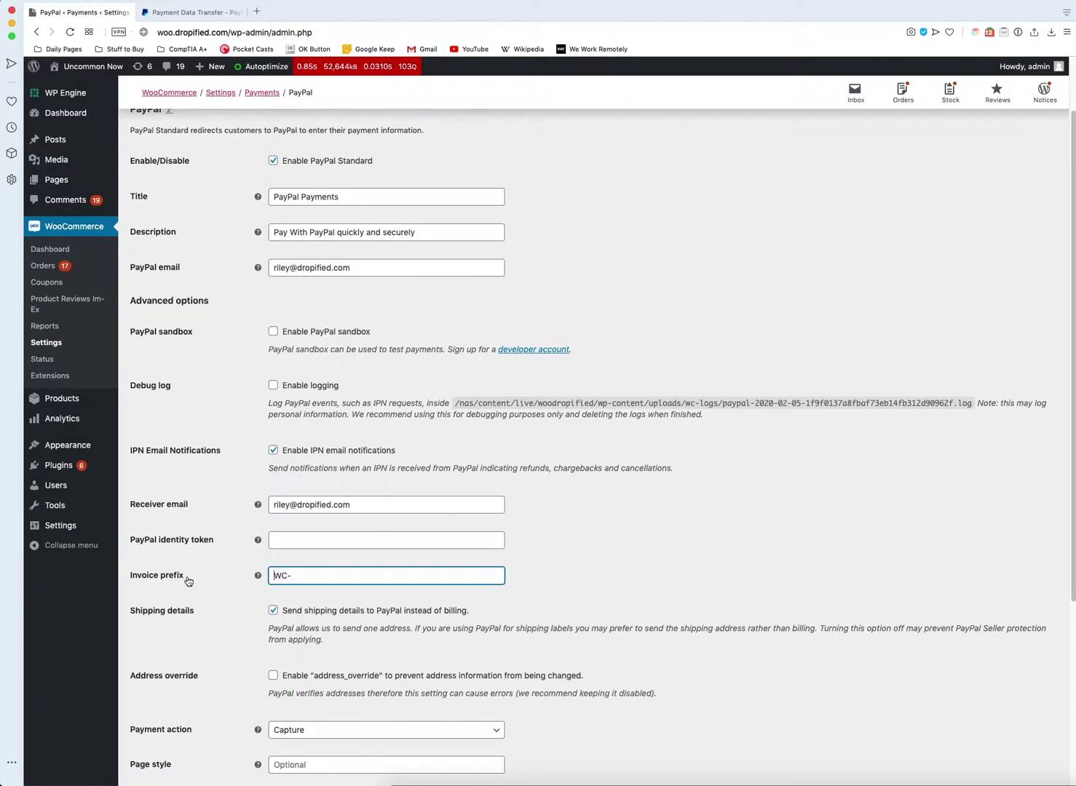
left_click_drag(307, 578, 270, 576)
type("UnCommon")
key("BackSpace")
key("BackSpace")
key("BackSpace")
type("ommon")
scroll(203, 592, "down", 1)
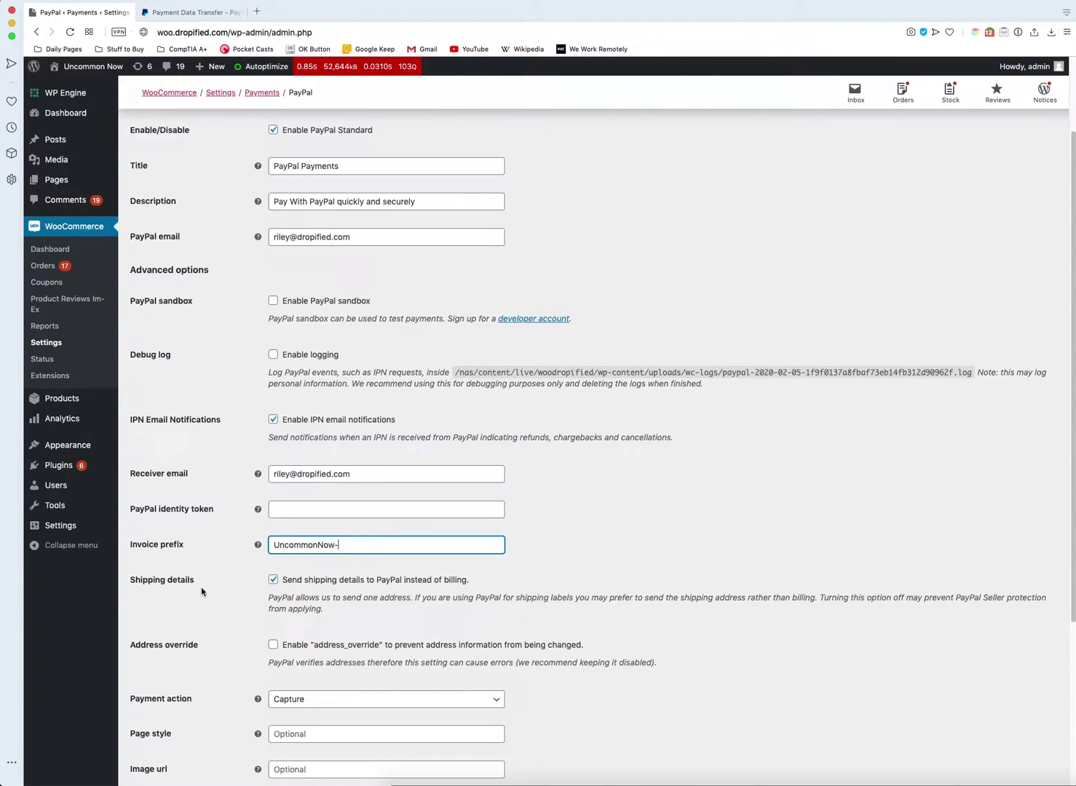
scroll(203, 591, "down", 5)
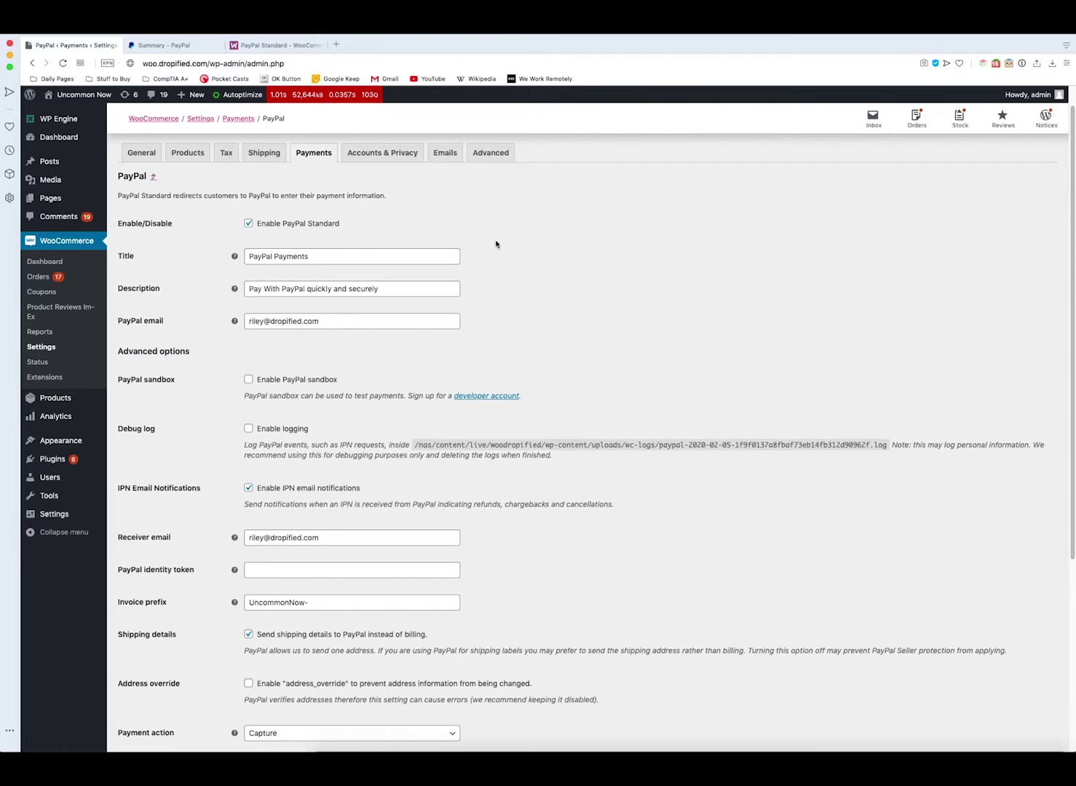
- In PayPal Account Settings, request classic NVP/SOAP API credentials using an API signature
left_click(175, 49)
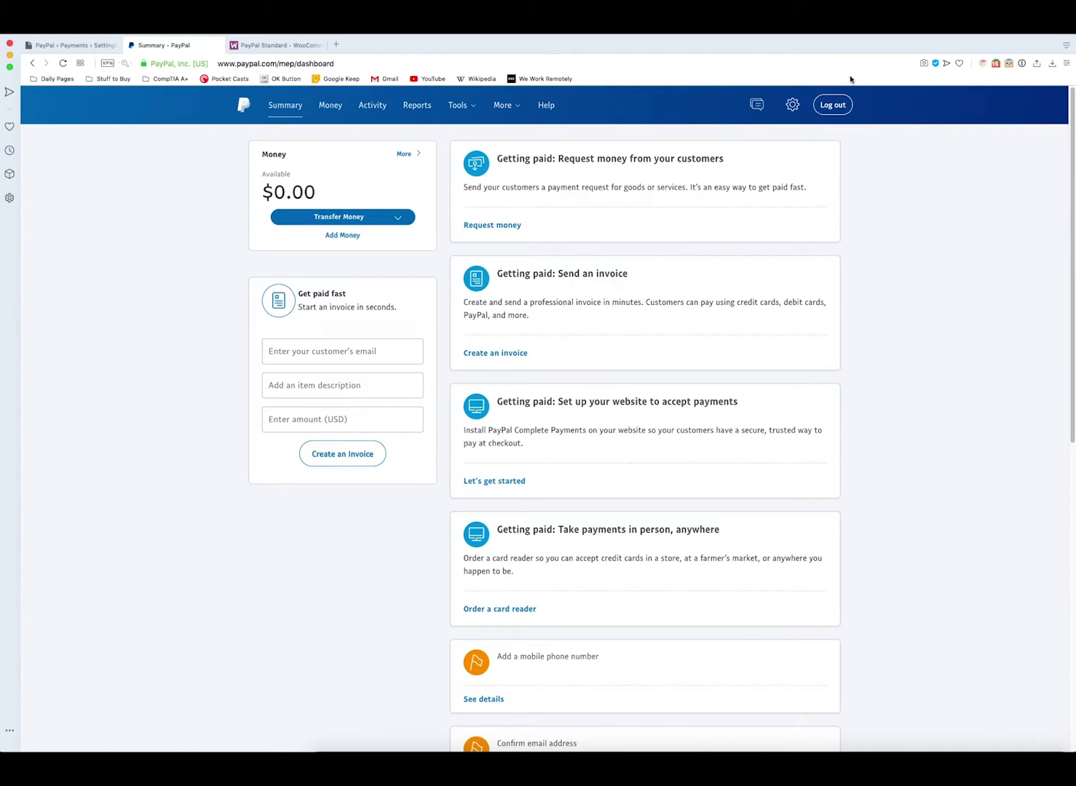
left_click(794, 106)
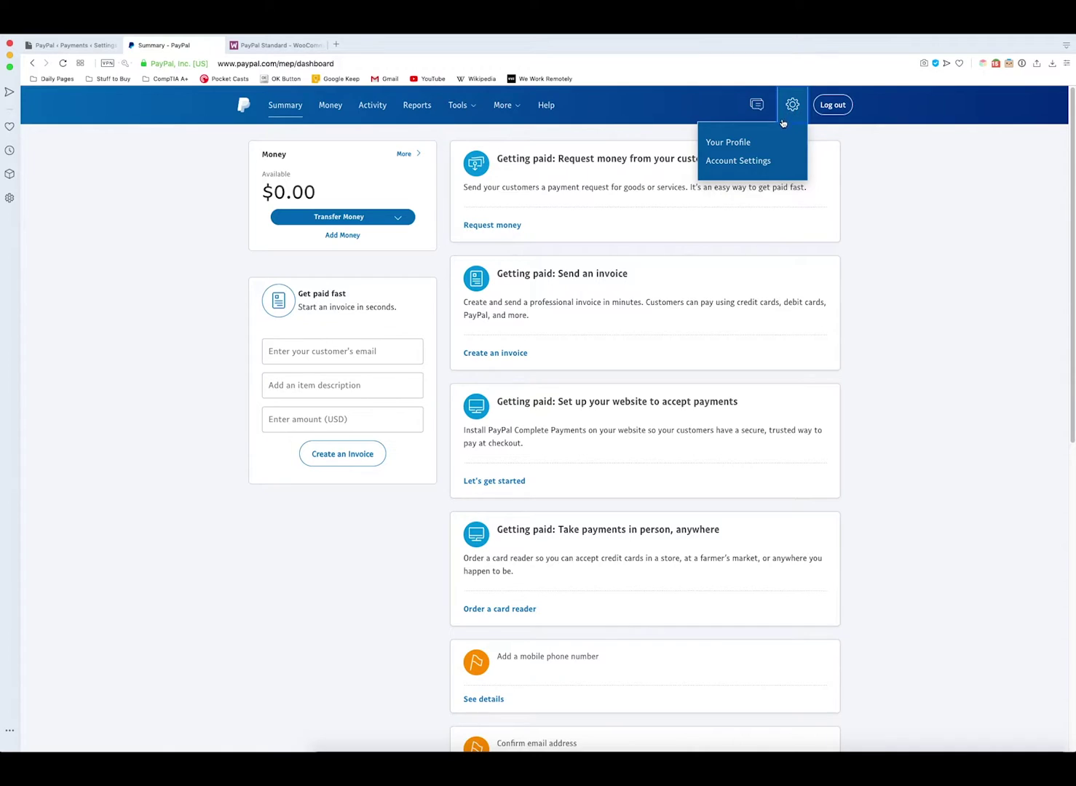
left_click(744, 161)
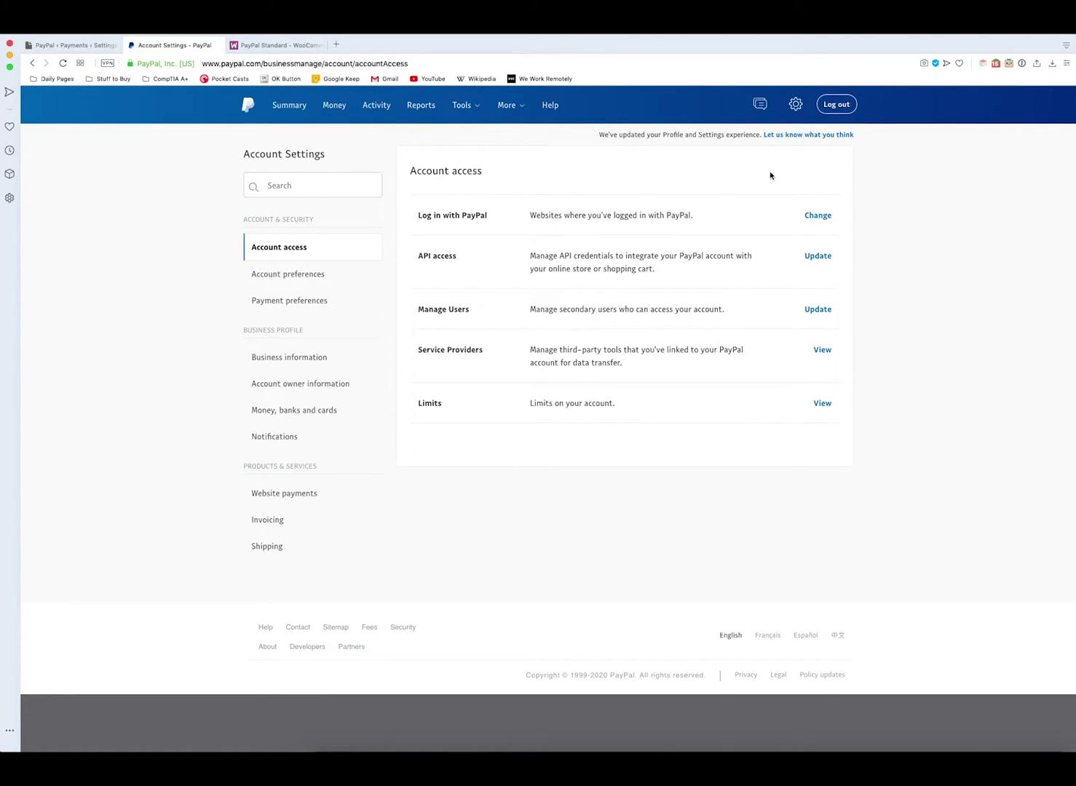
left_click(818, 258)
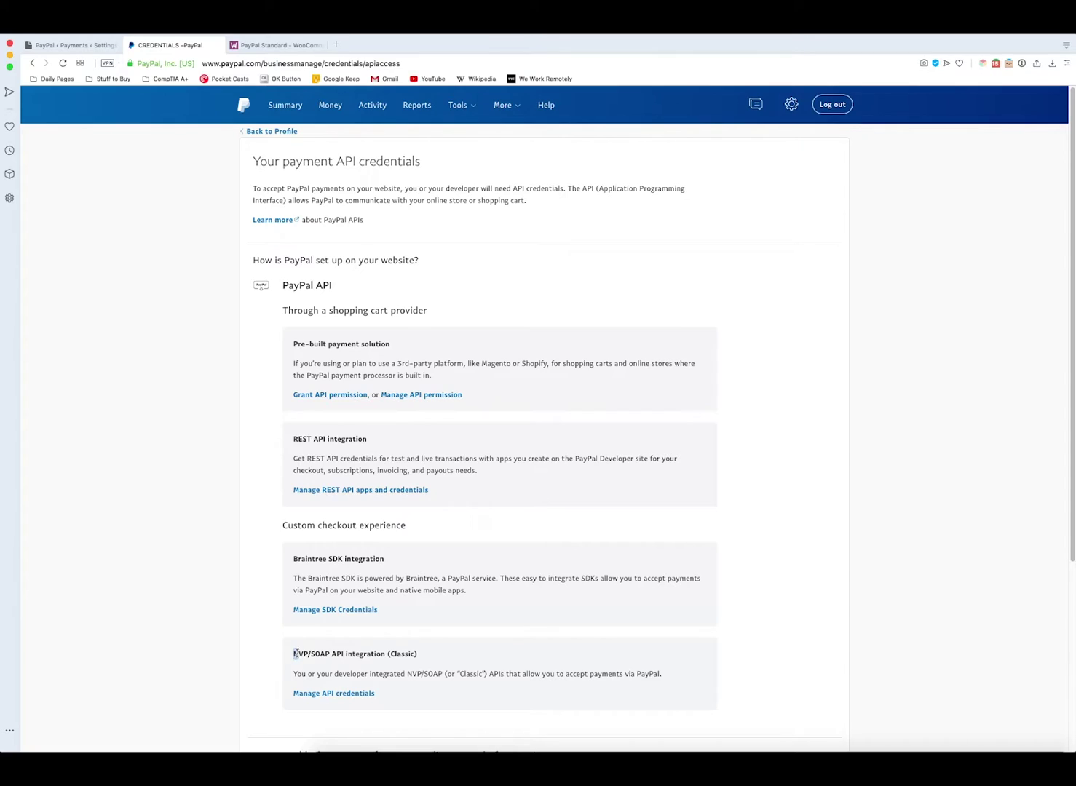
left_click_drag(294, 655, 430, 642)
left_click(447, 650)
left_click(332, 694)
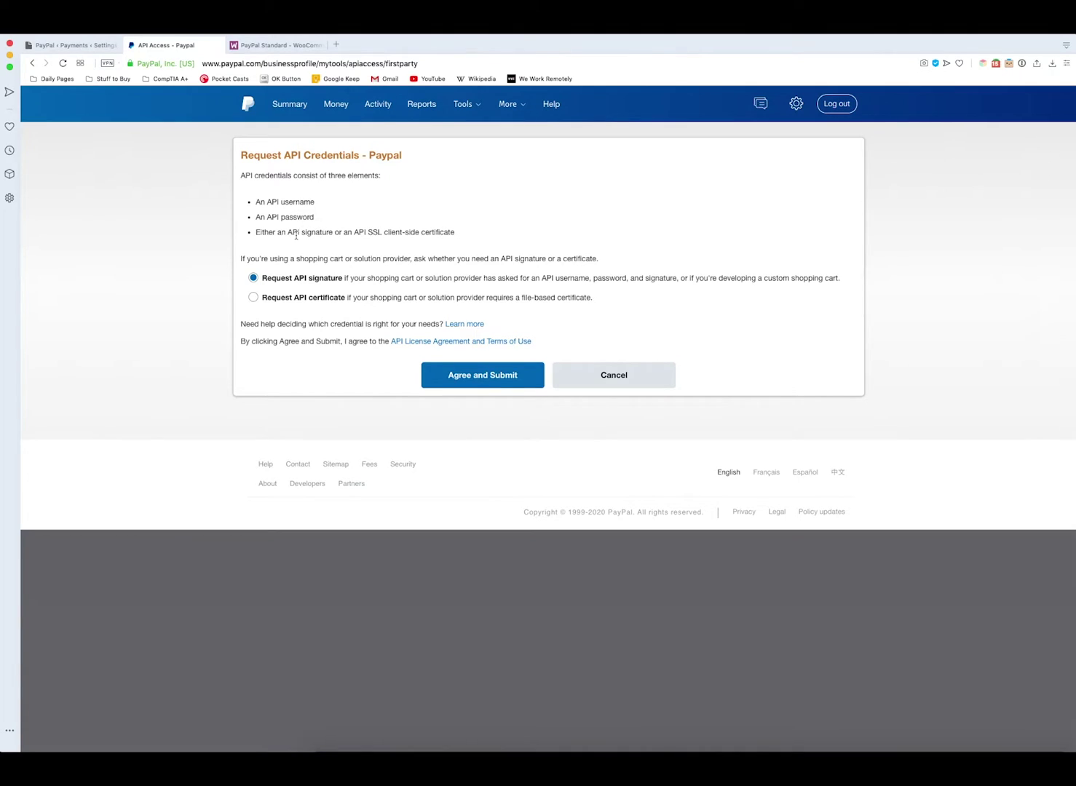
- Submit PayPal's request for API signature credentials
left_click(74, 46)
scroll(356, 465, "down", 5)
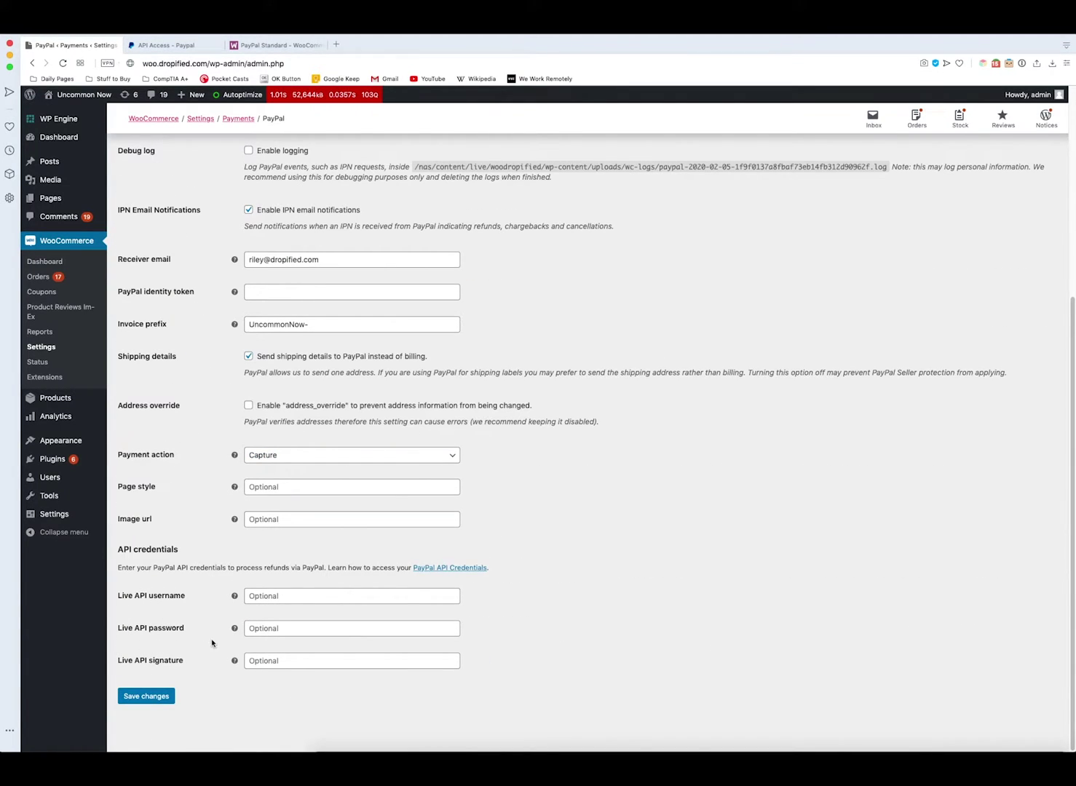
left_click(185, 44)
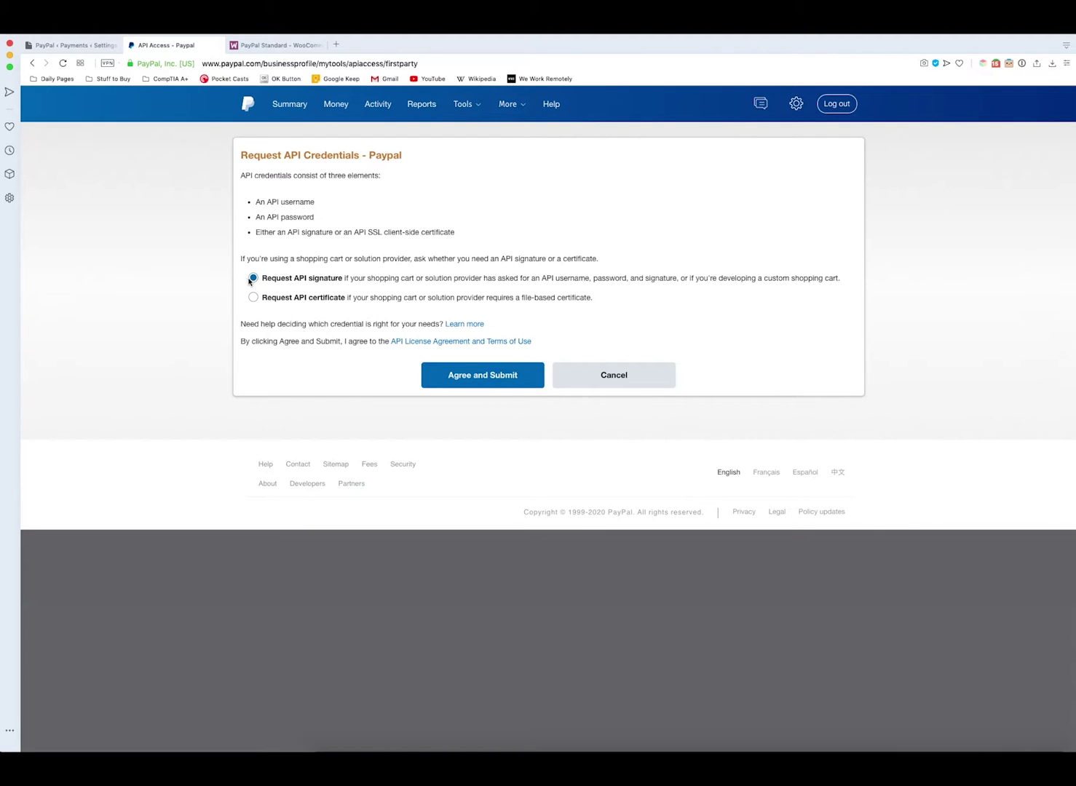
left_click(452, 375)
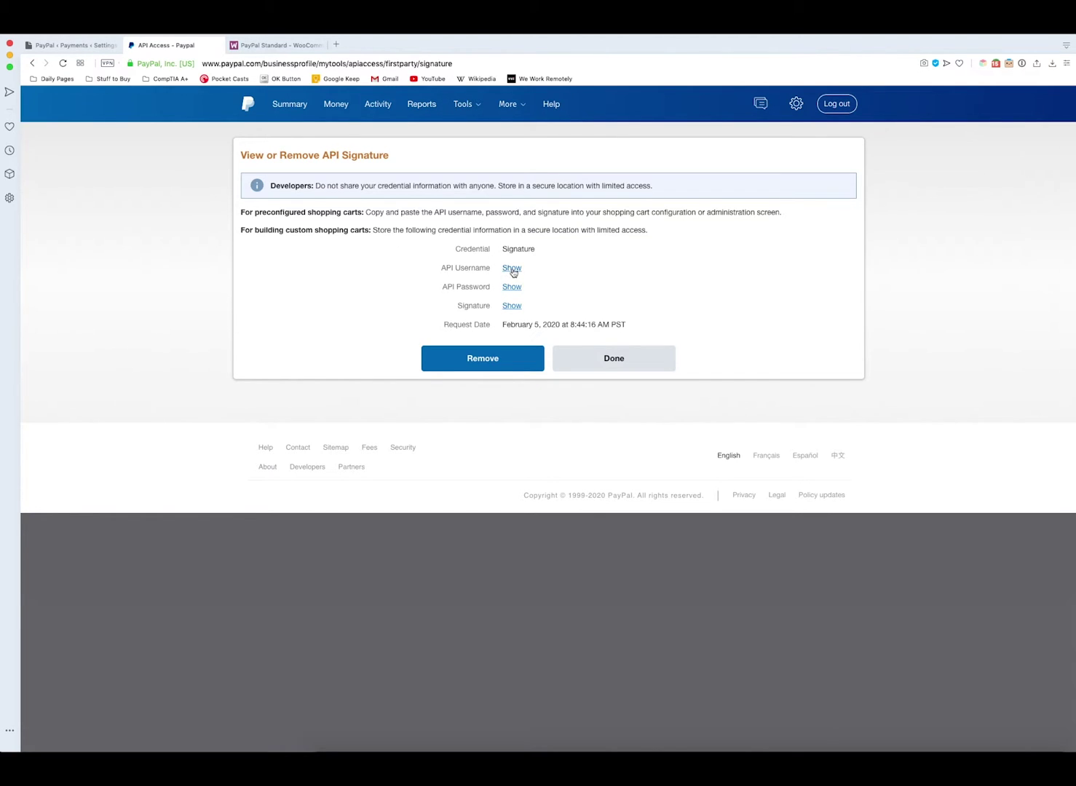
- Copy the PayPal API username into WooCommerce's Live API username field
left_click(512, 269)
left_click_drag(583, 268, 500, 267)
left_click(530, 250)
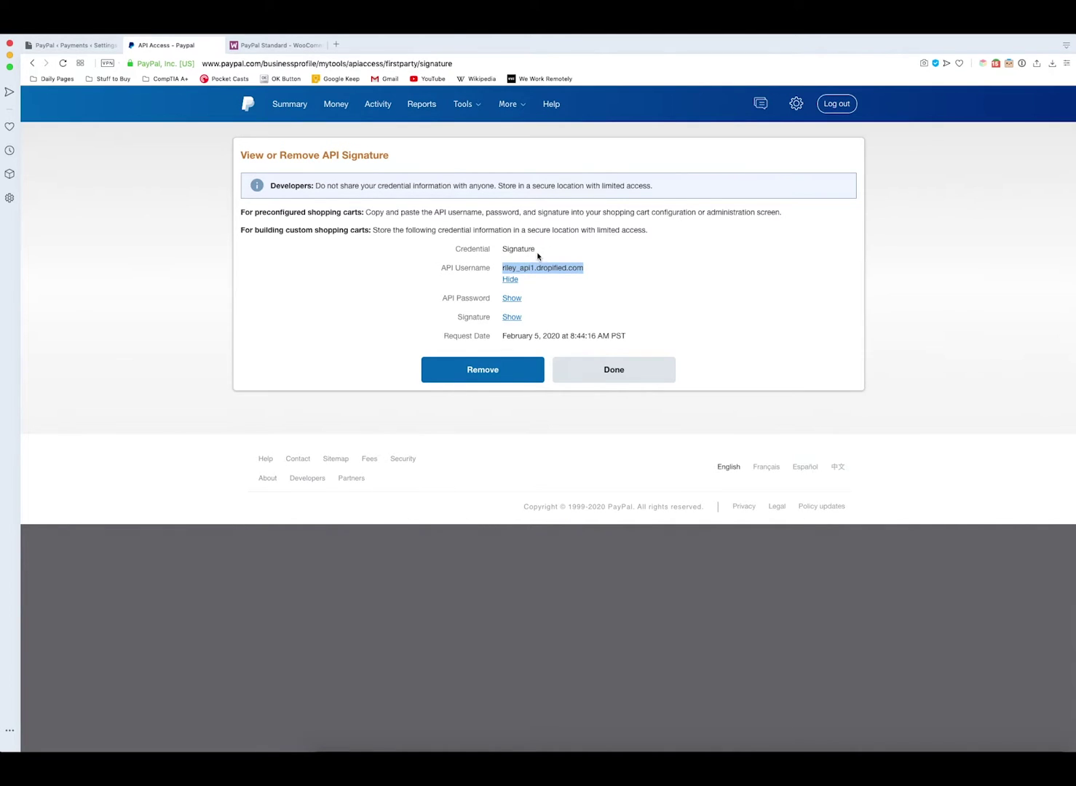
left_click(89, 48)
right_click(302, 597)
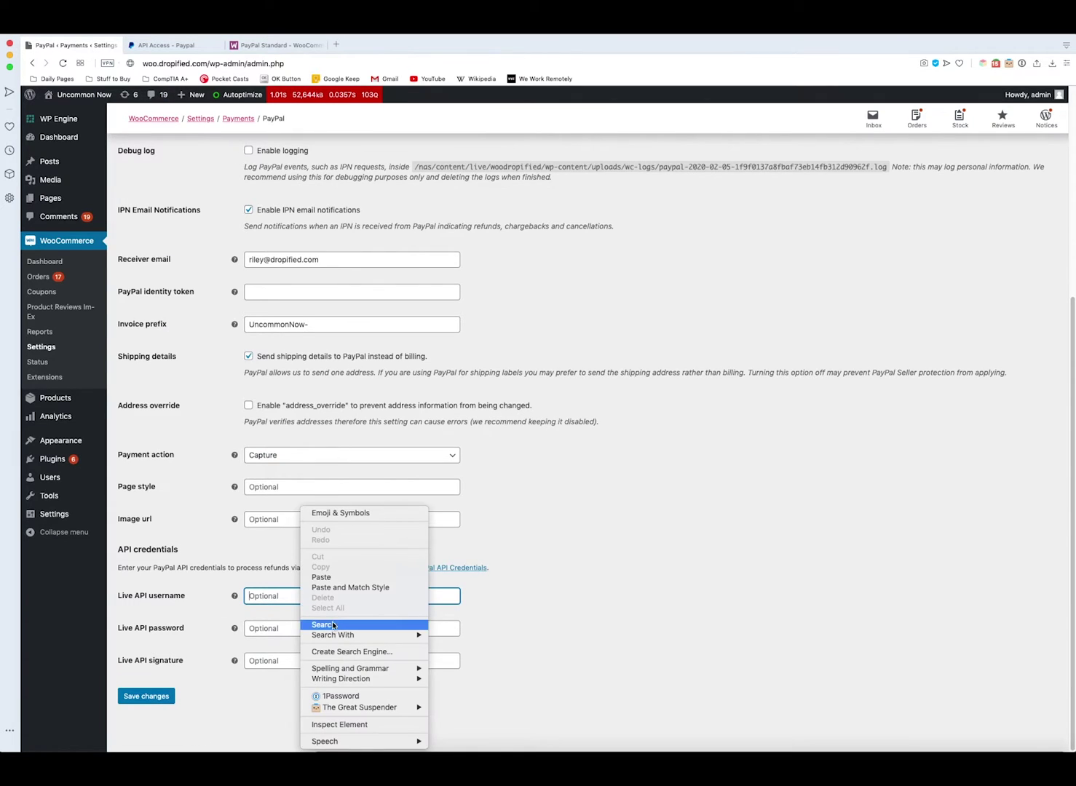
left_click(334, 575)
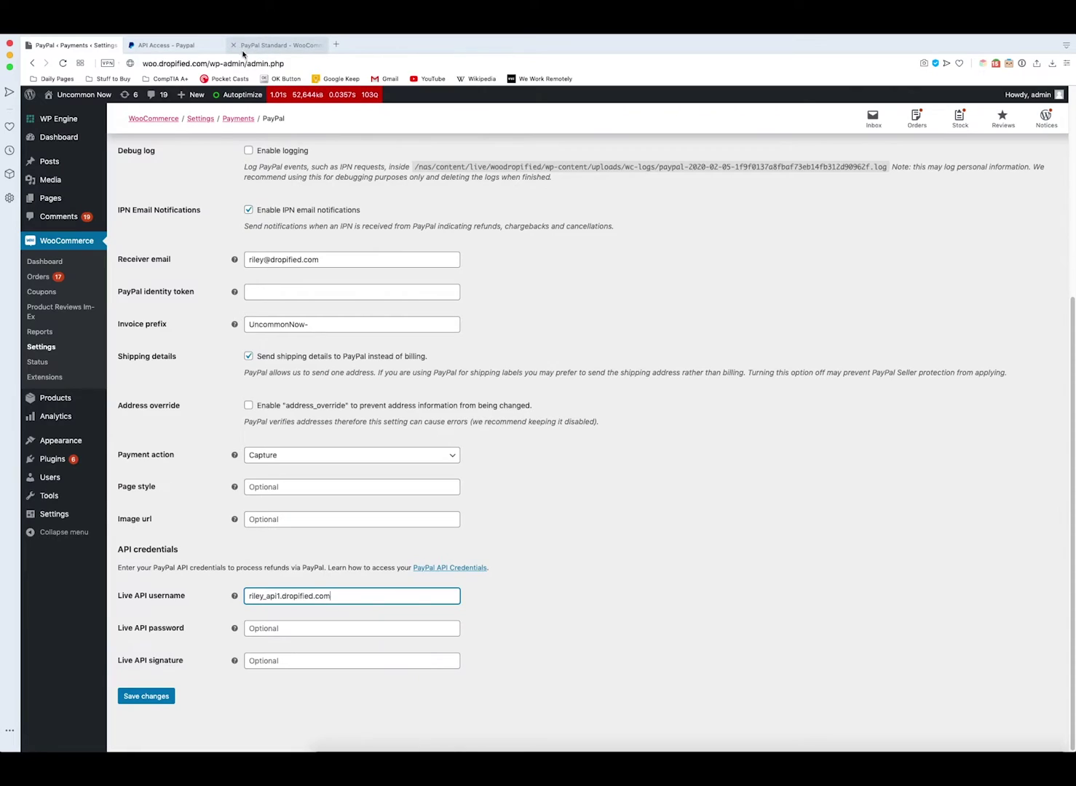
- Copy the PayPal API password into WooCommerce's Live API password field
left_click(189, 49)
left_click(512, 299)
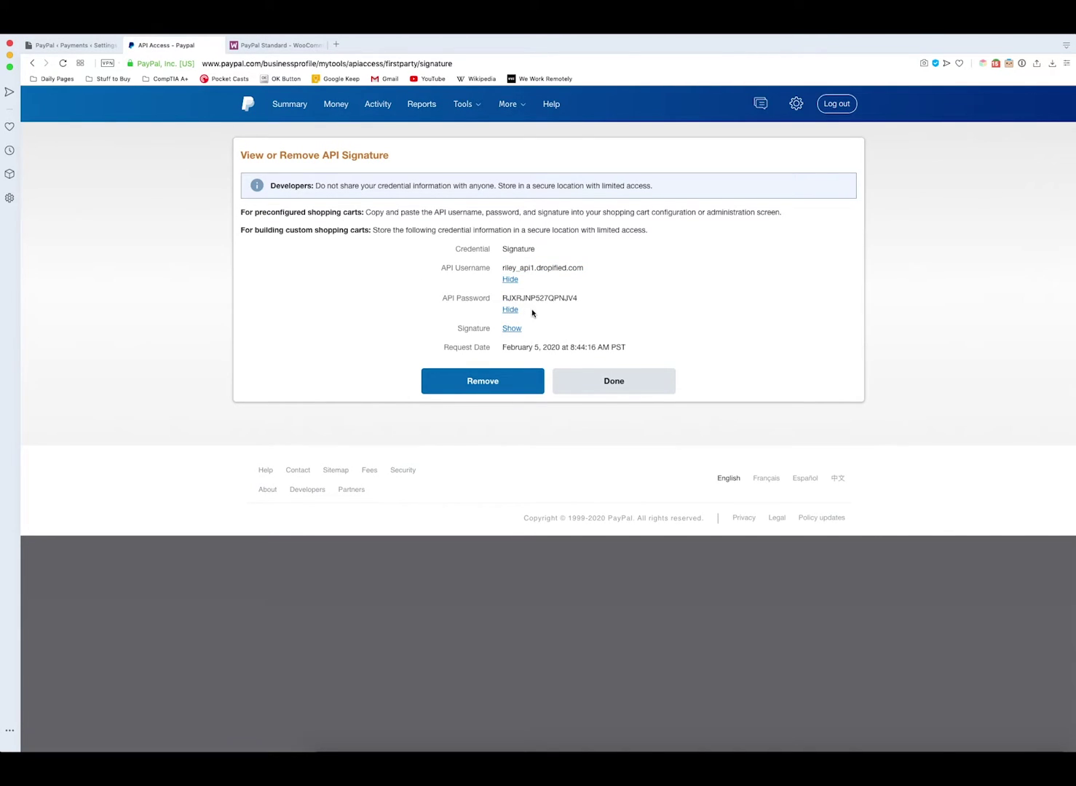
left_click_drag(579, 298, 503, 298)
right_click(513, 298)
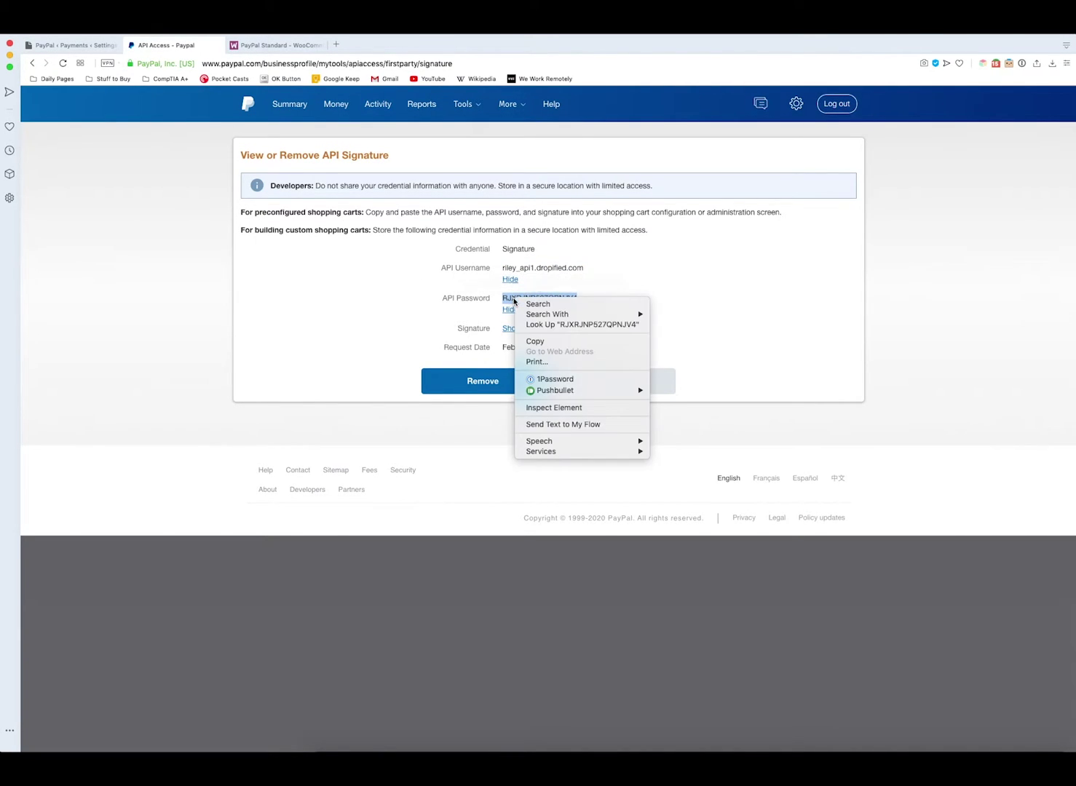
left_click(535, 341)
left_click(74, 46)
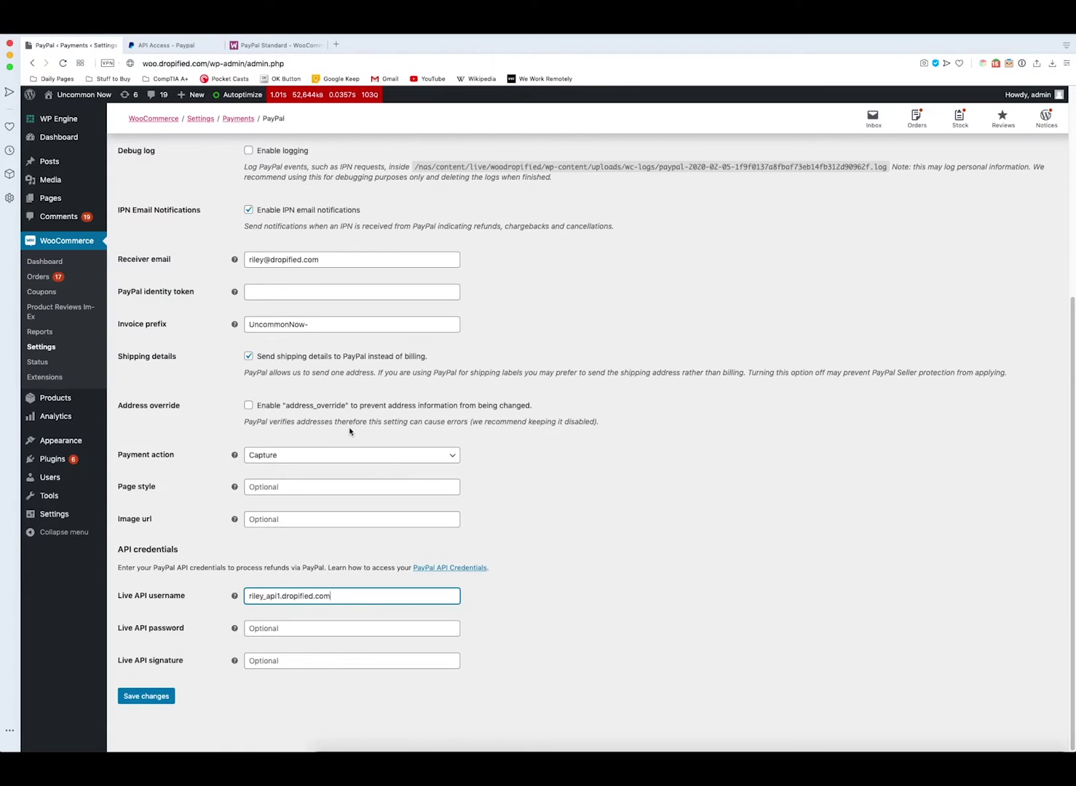
right_click(286, 627)
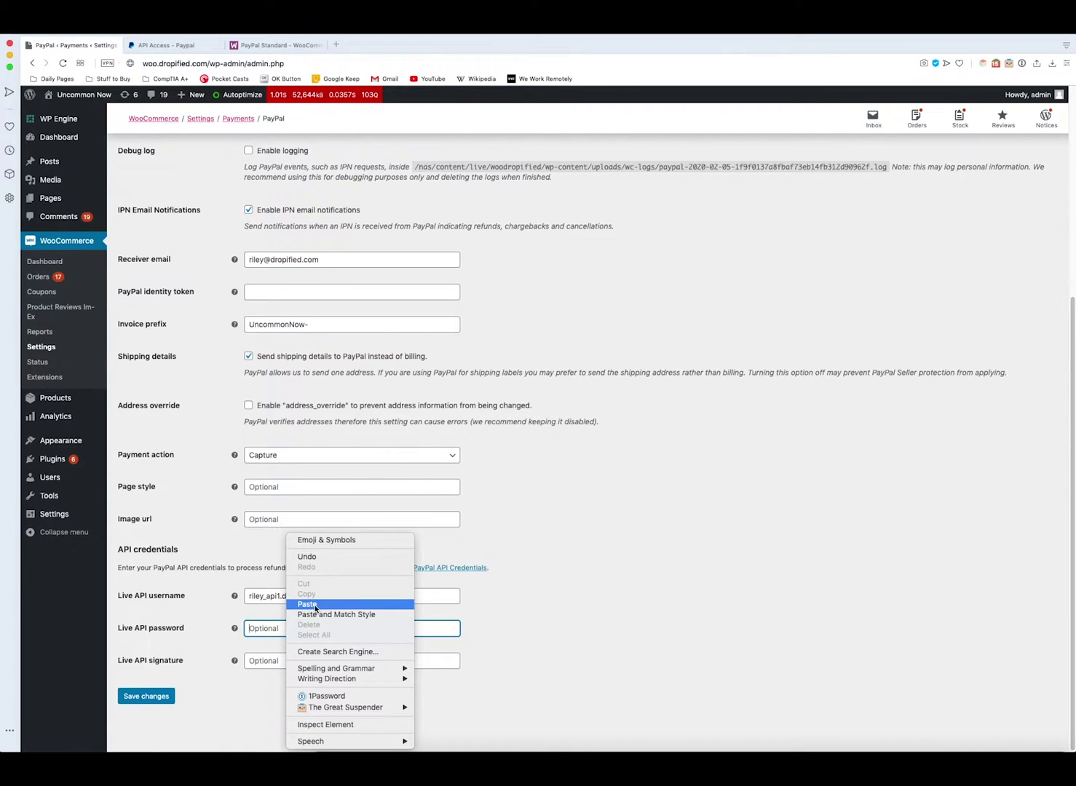
left_click(310, 605)
- Copy the PayPal API signature into WooCommerce's Live API signature field
left_click(166, 45)
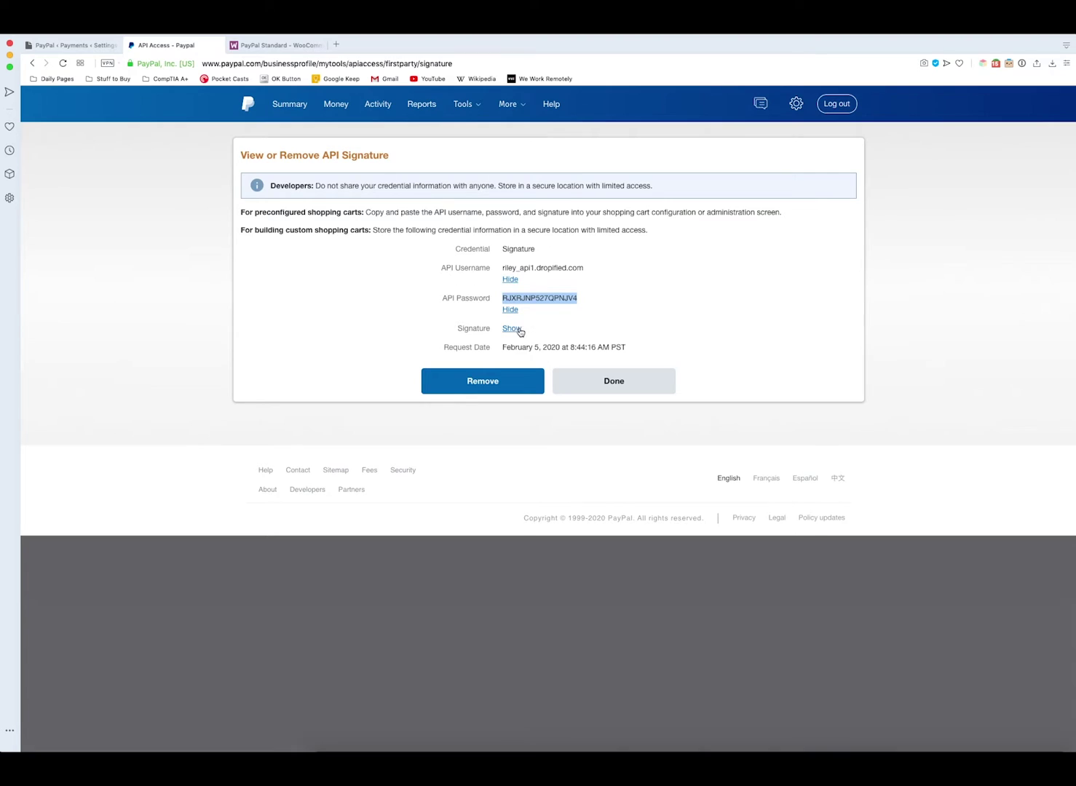
left_click(513, 329)
left_click_drag(736, 332, 503, 329)
right_click(521, 333)
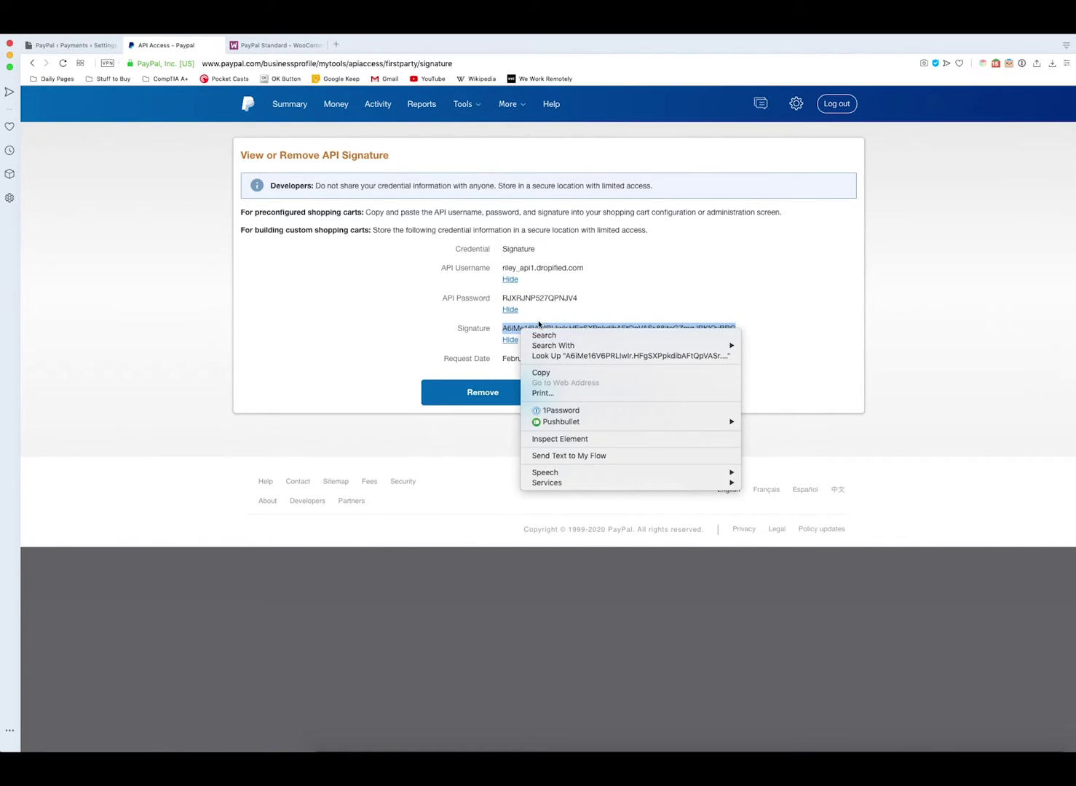
left_click(541, 373)
left_click(74, 45)
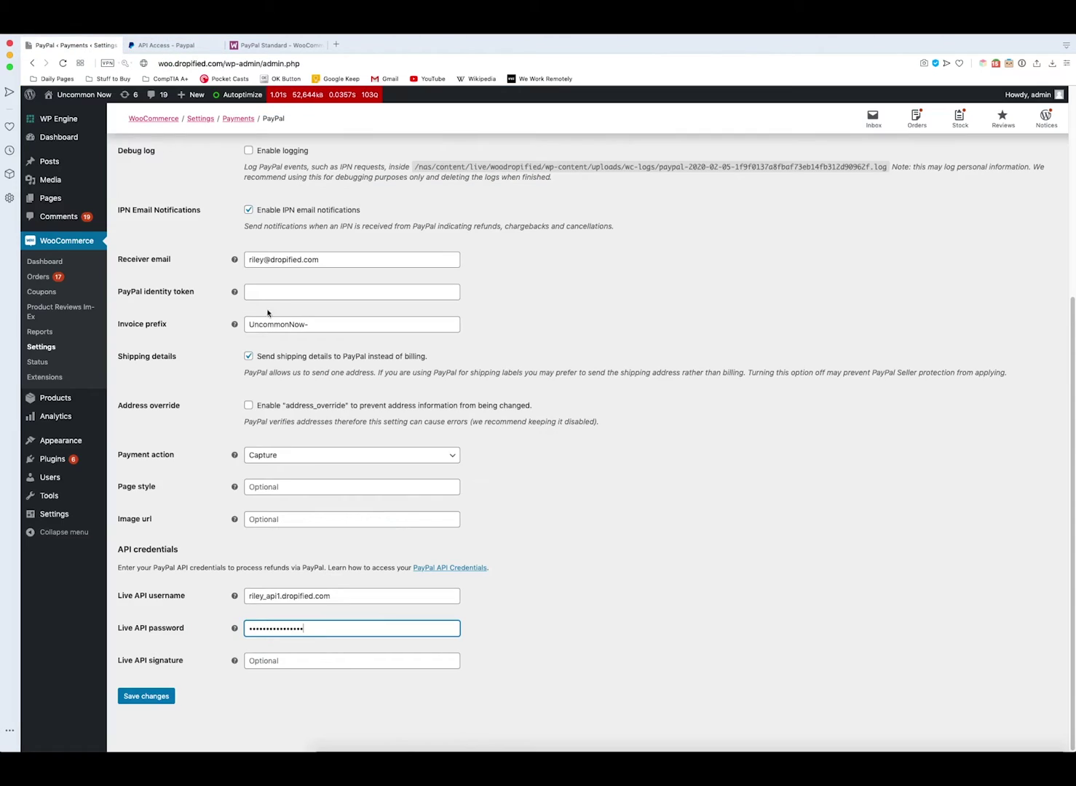
left_click(266, 663)
right_click(268, 664)
left_click(288, 604)
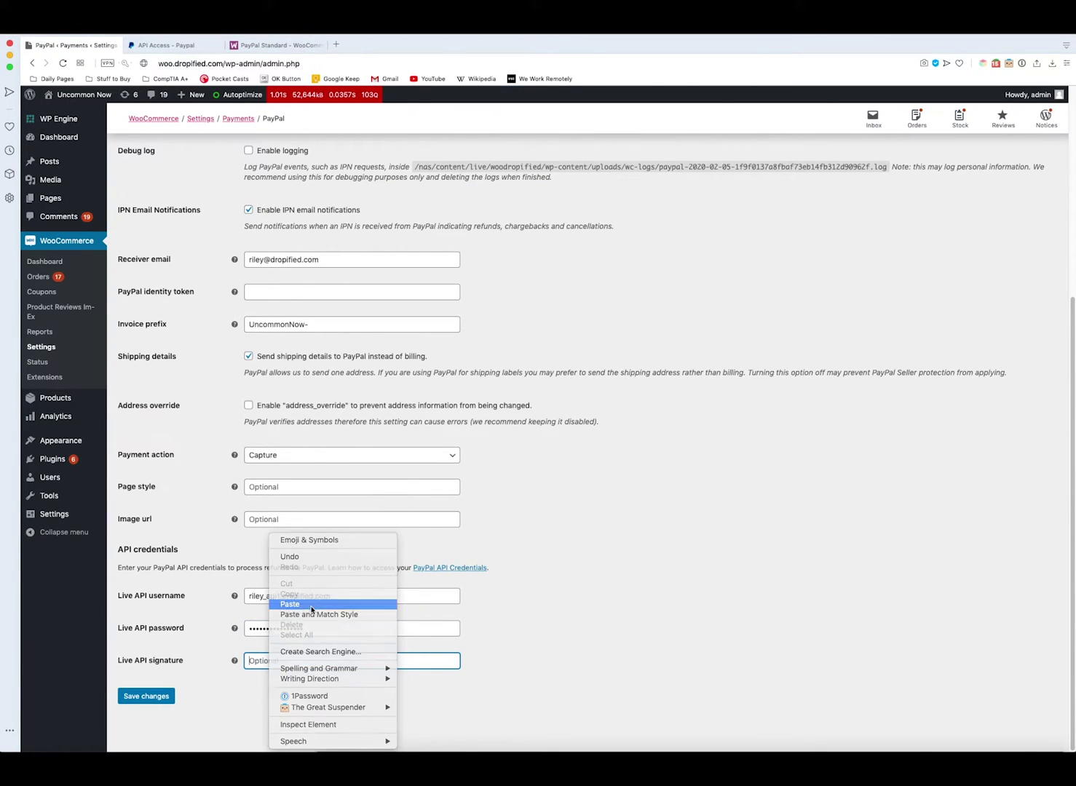
- Save the WooCommerce PayPal settings and dismiss the password manager prompt
left_click(142, 698)
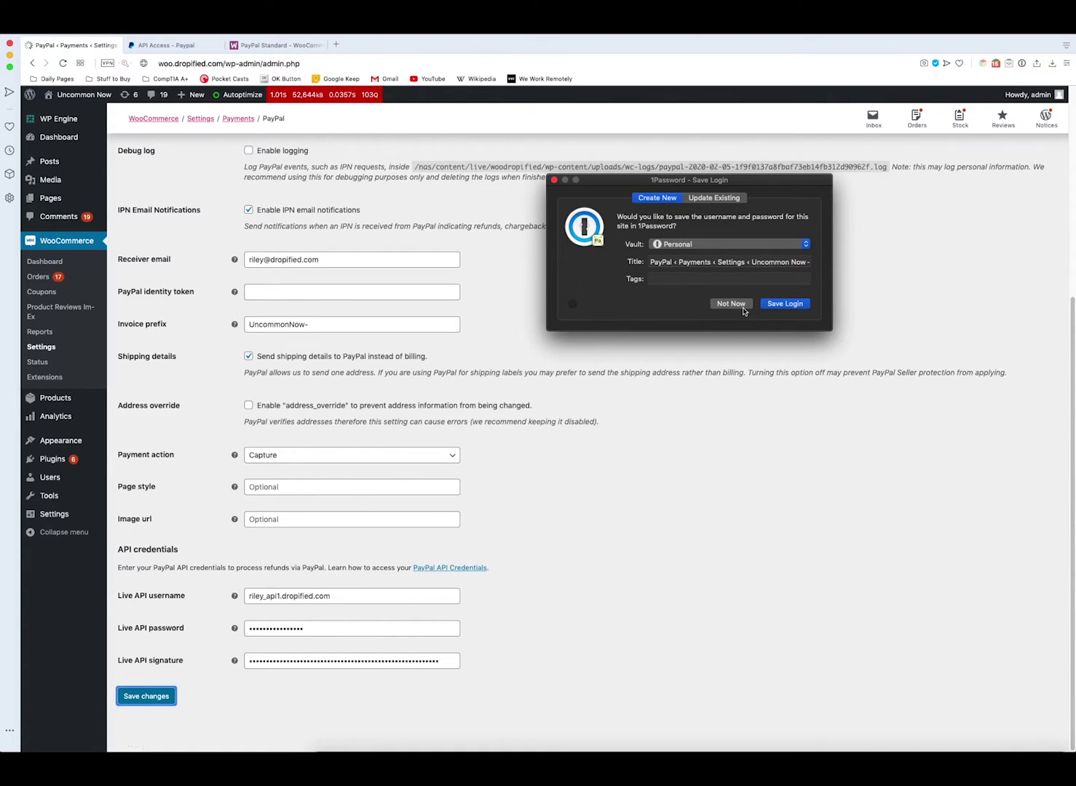
left_click(730, 303)
scroll(648, 370, "down", 5)
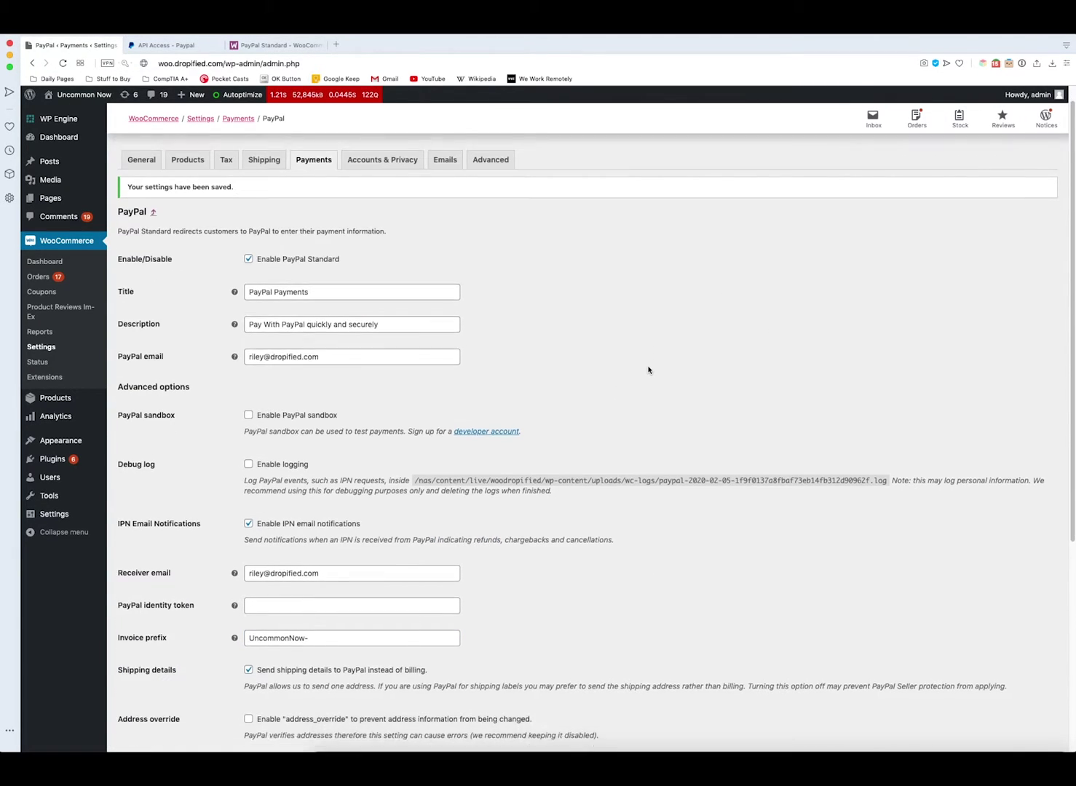
scroll(648, 371, "up", 5)
key("ctrl+Tab")
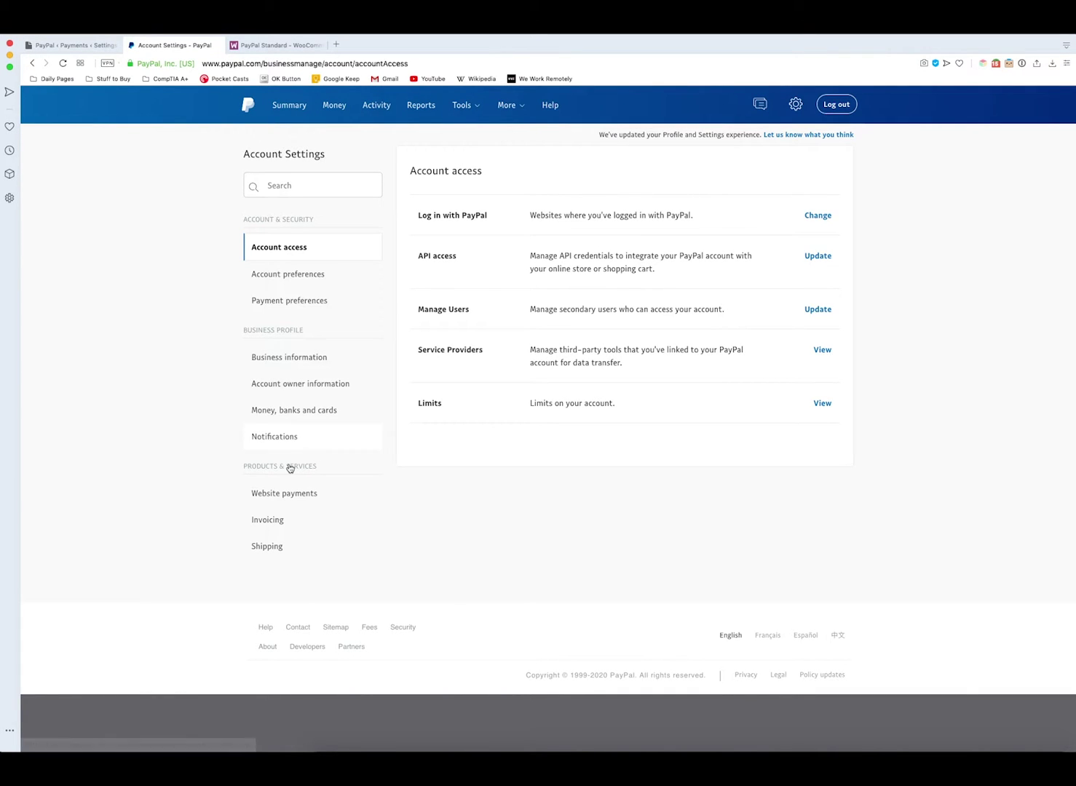
- Open PayPal's Instant Payment Notification settings editor from Notifications
left_click(265, 444)
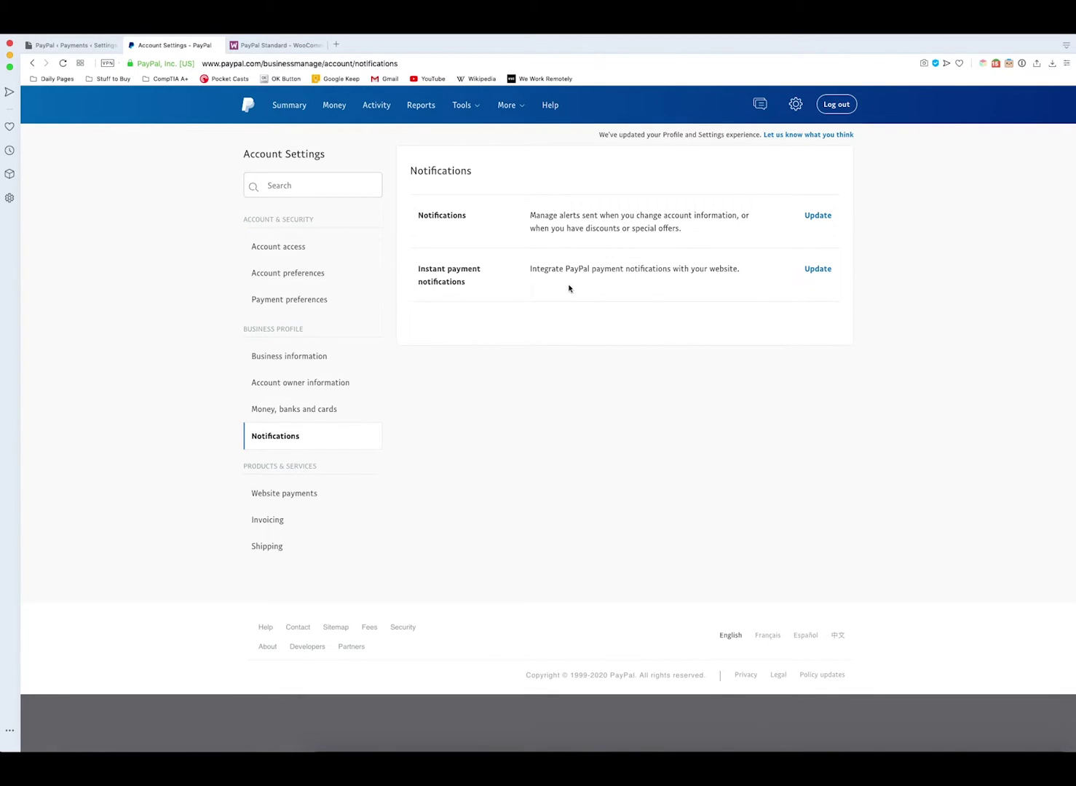
left_click(818, 270)
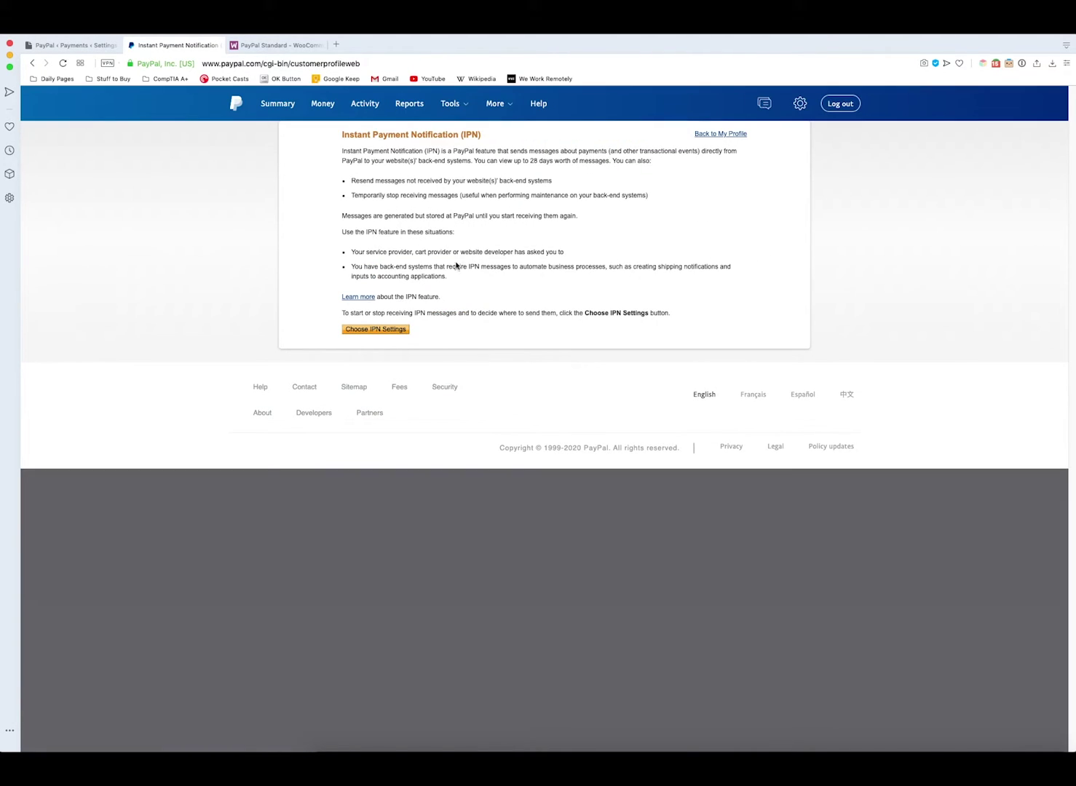
left_click(366, 335)
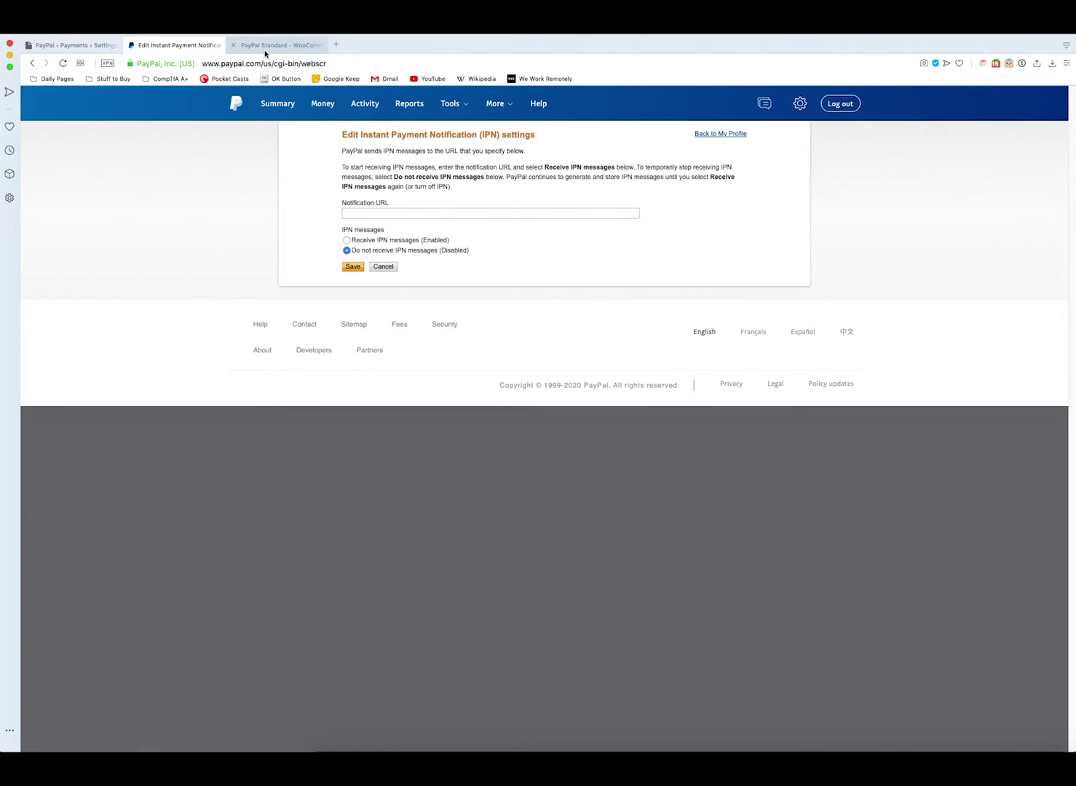
- Copy the example IPN URL from the WooCommerce PayPal Standard docs
left_click(267, 48)
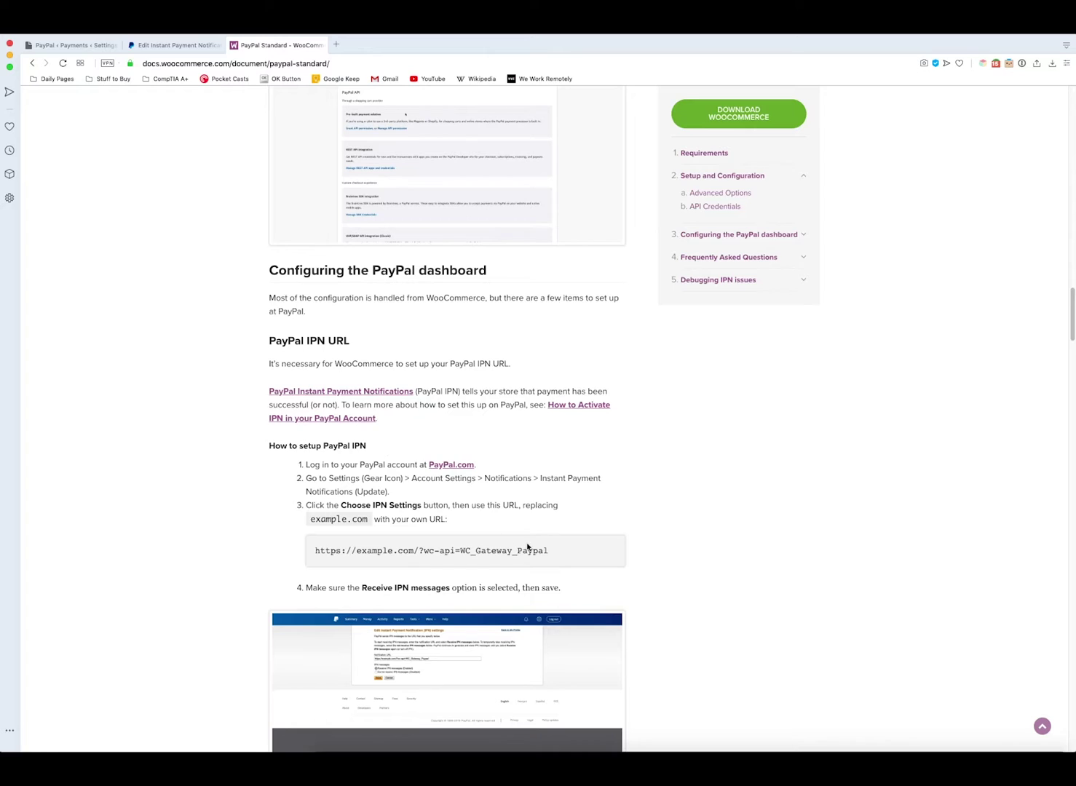
left_click_drag(554, 551, 313, 551)
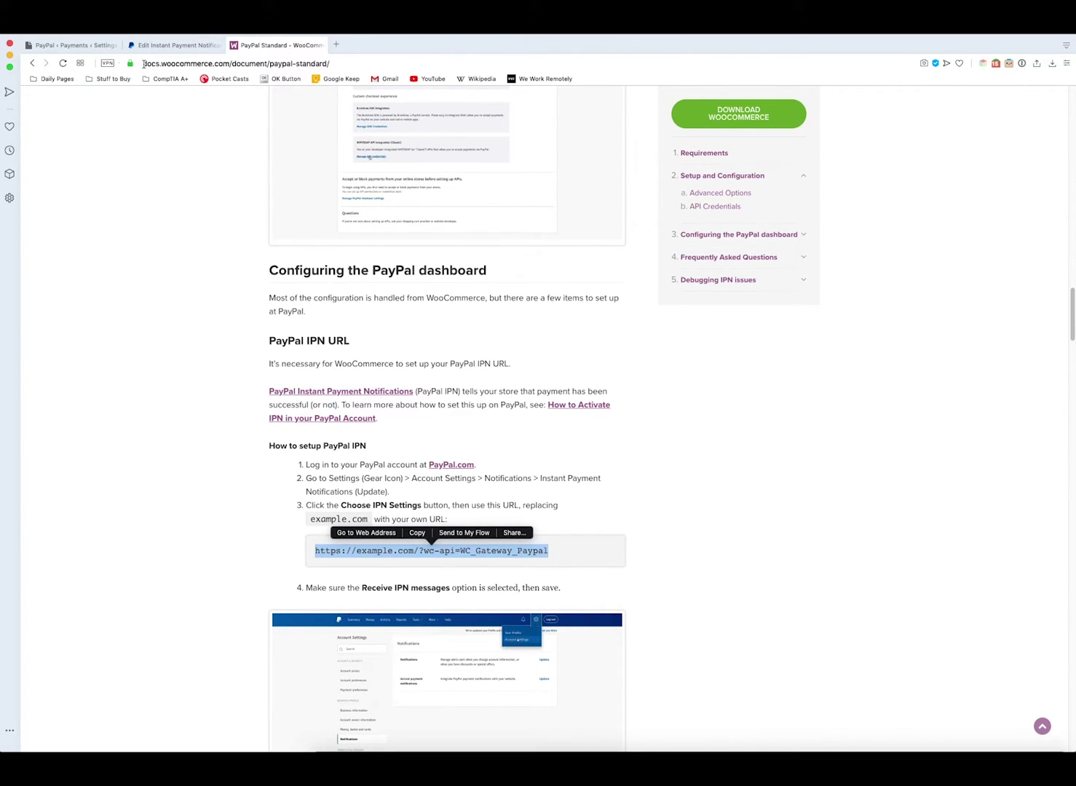
left_click(72, 45)
left_click(174, 45)
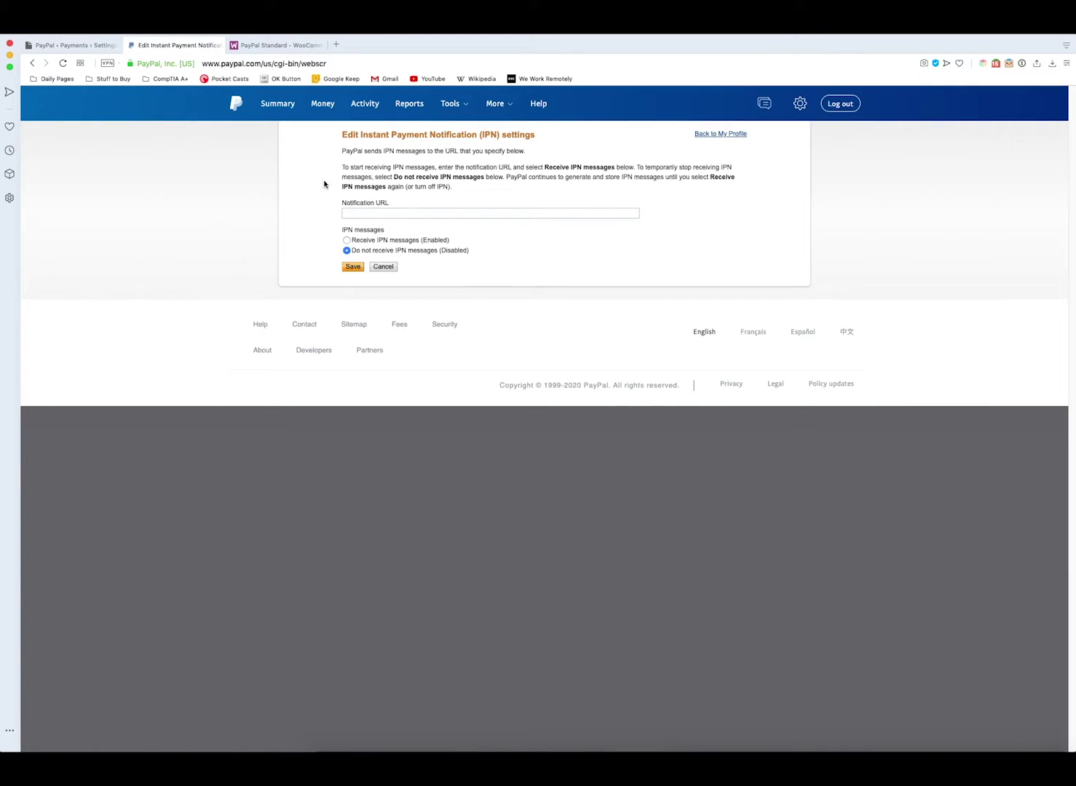
left_click(420, 212)
key("super+v")
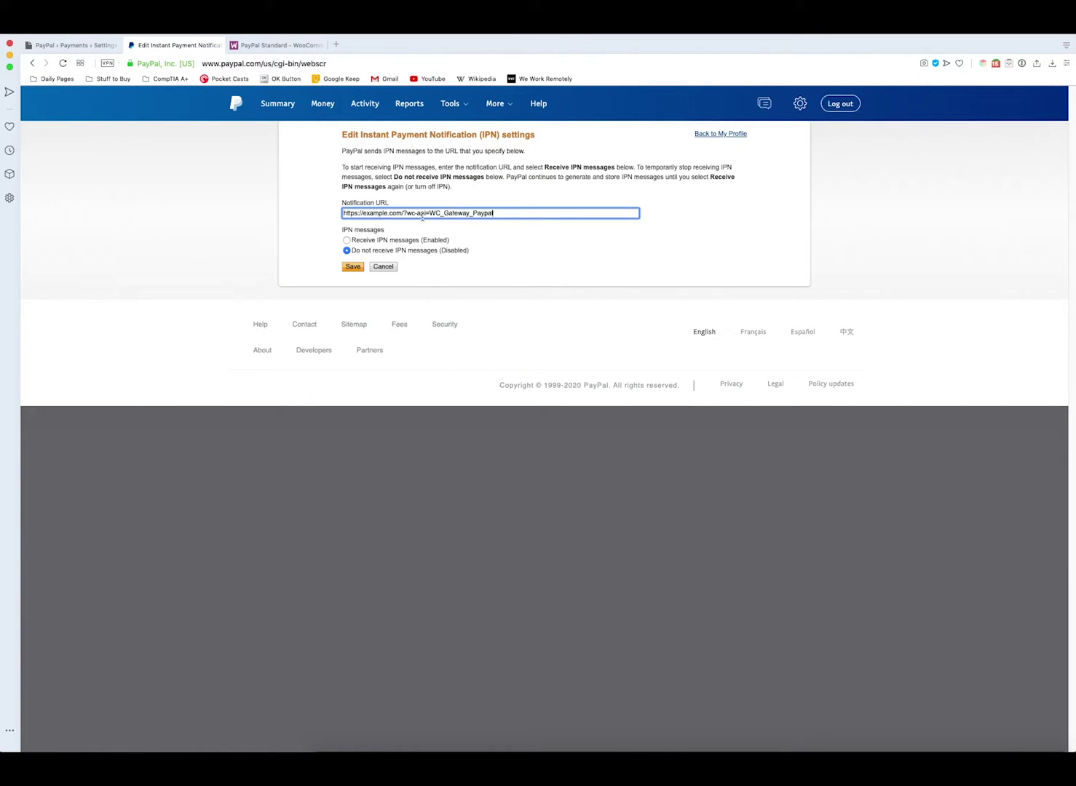
double_click(382, 213)
key("BackSpace")
type("woo.dropified.com")
left_click(346, 241)
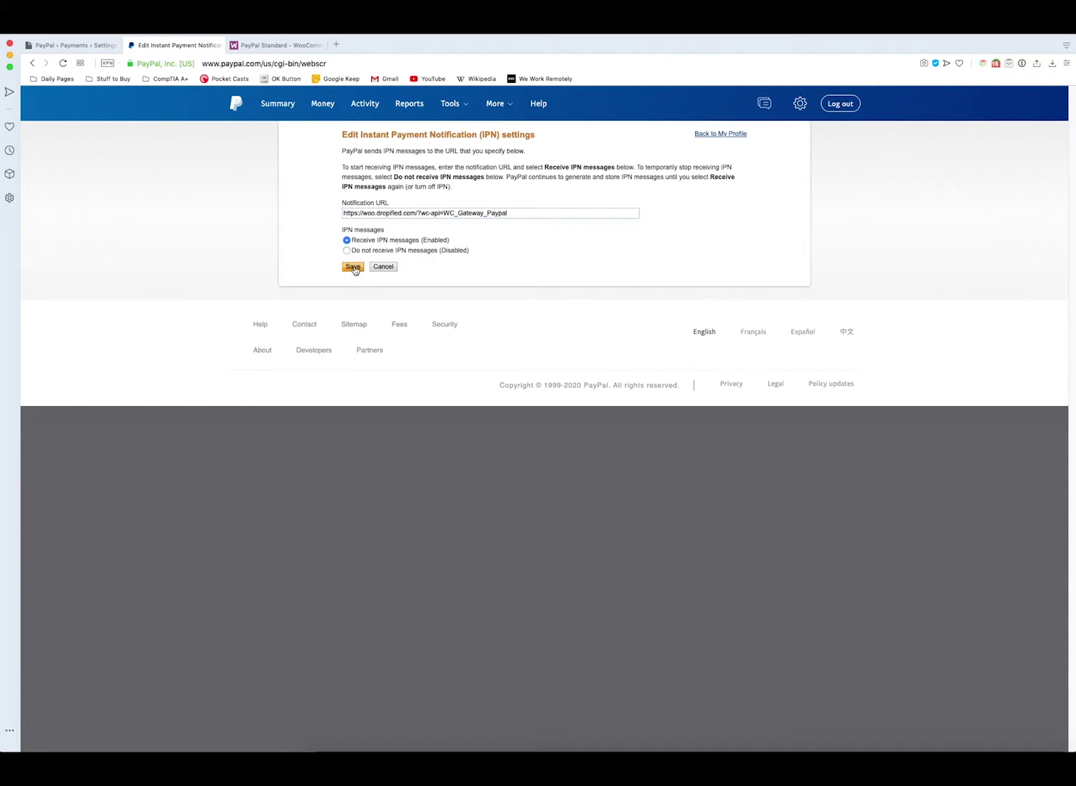
left_click(353, 268)
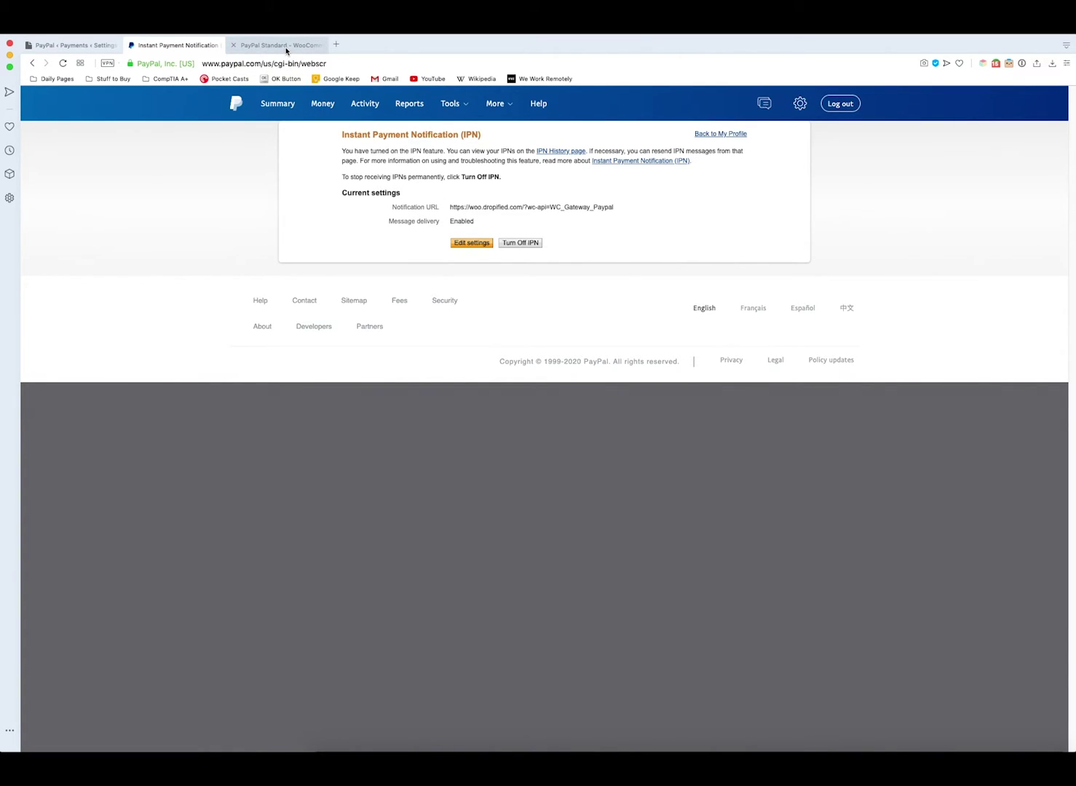
- In PayPal's Website payment preferences, switch Auto return to On
mouse_move(799, 103)
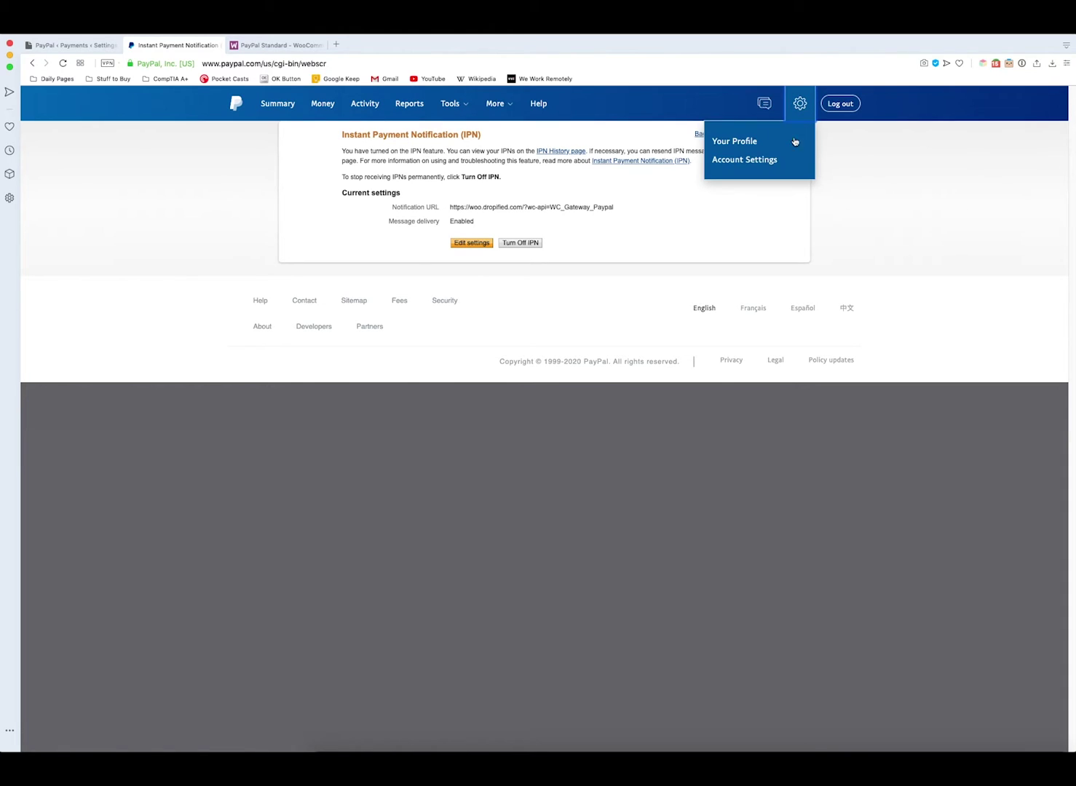
left_click(745, 161)
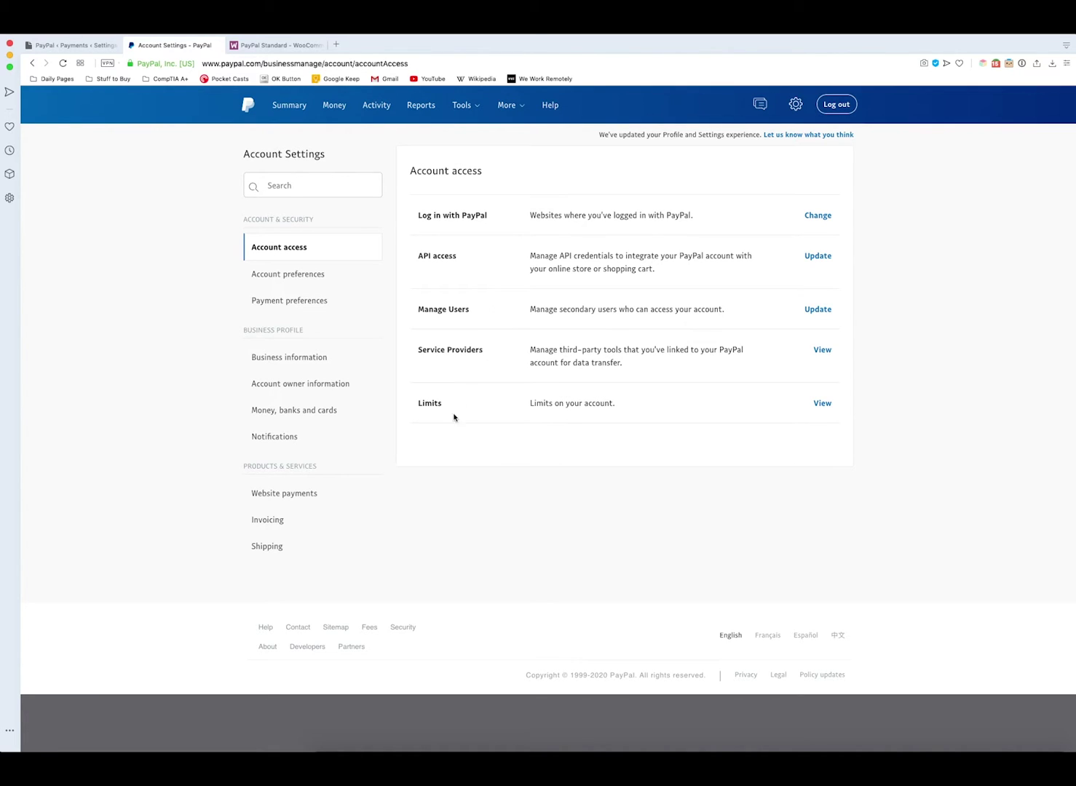
left_click(293, 500)
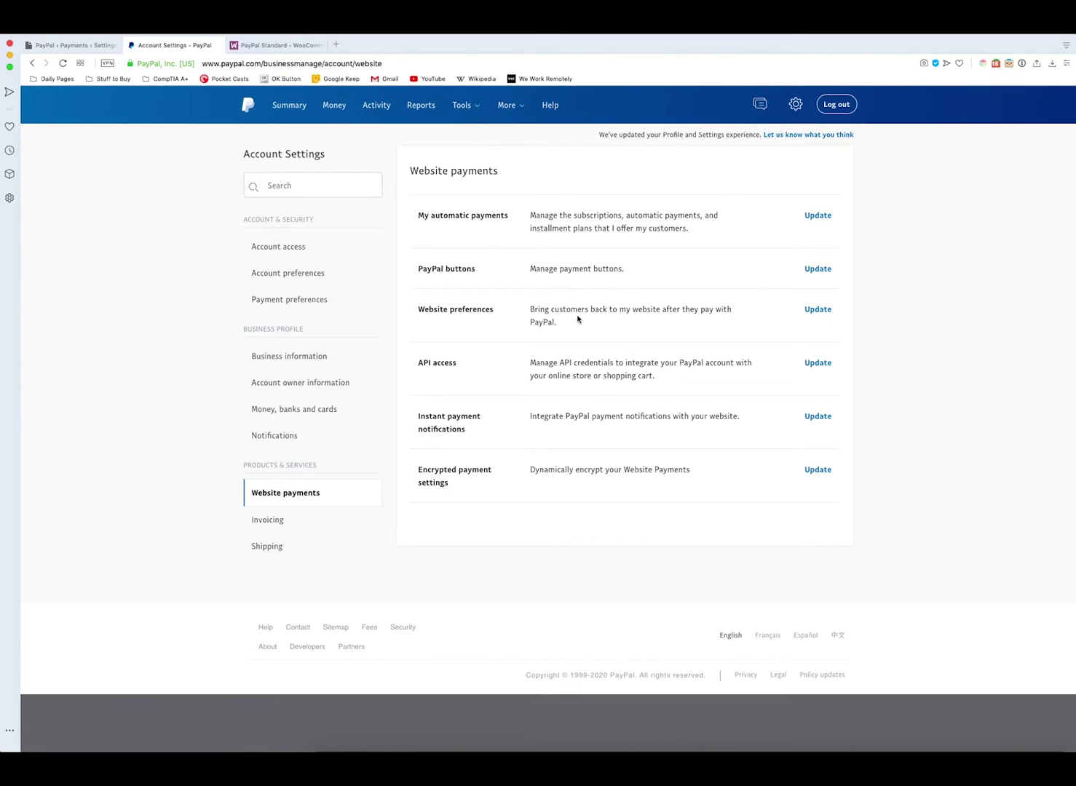
left_click(815, 311)
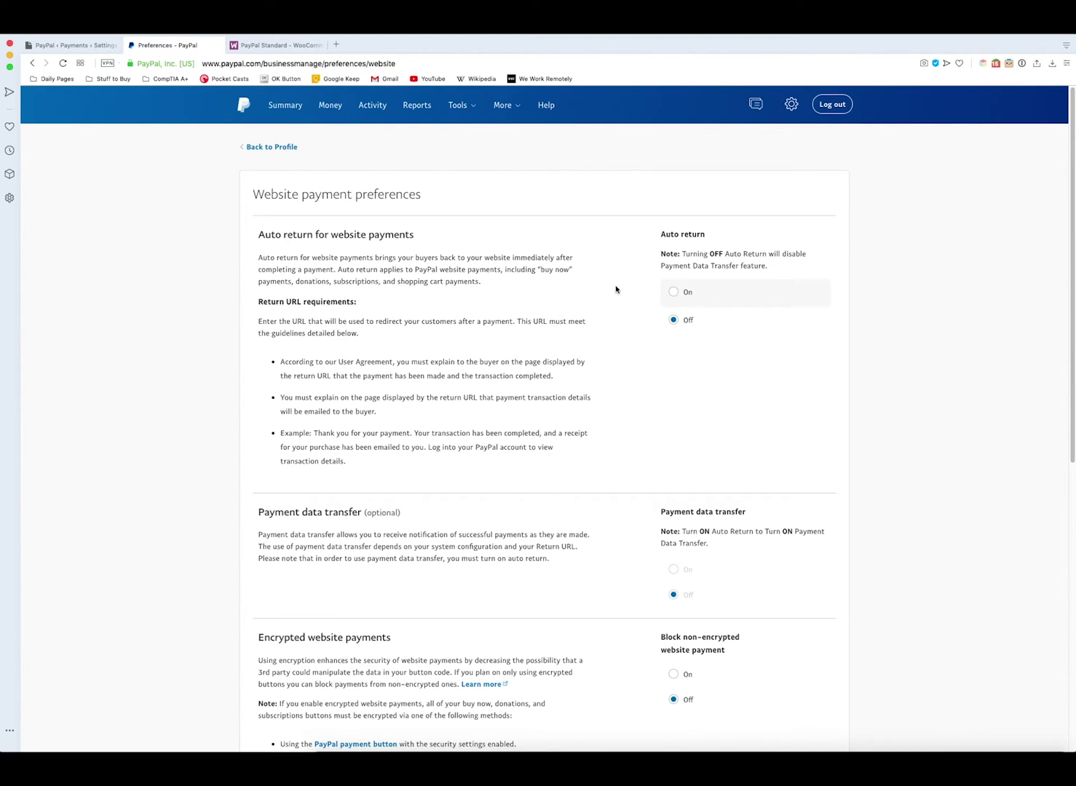
left_click(673, 294)
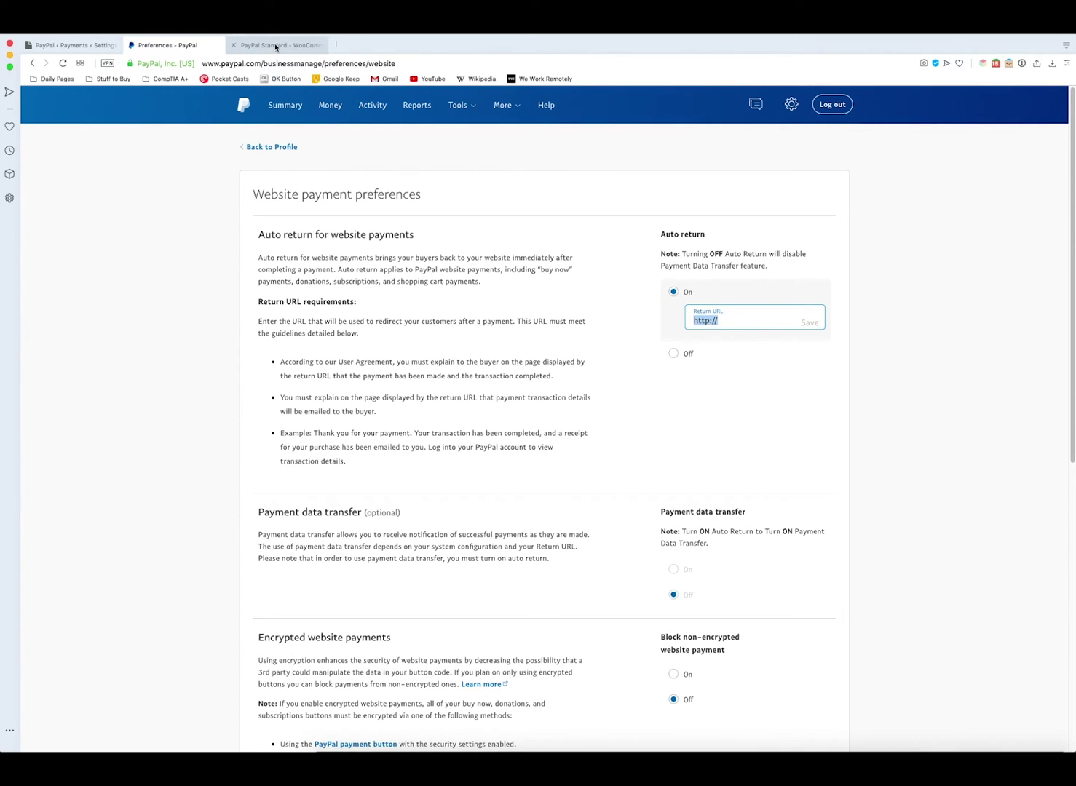
left_click(661, 321)
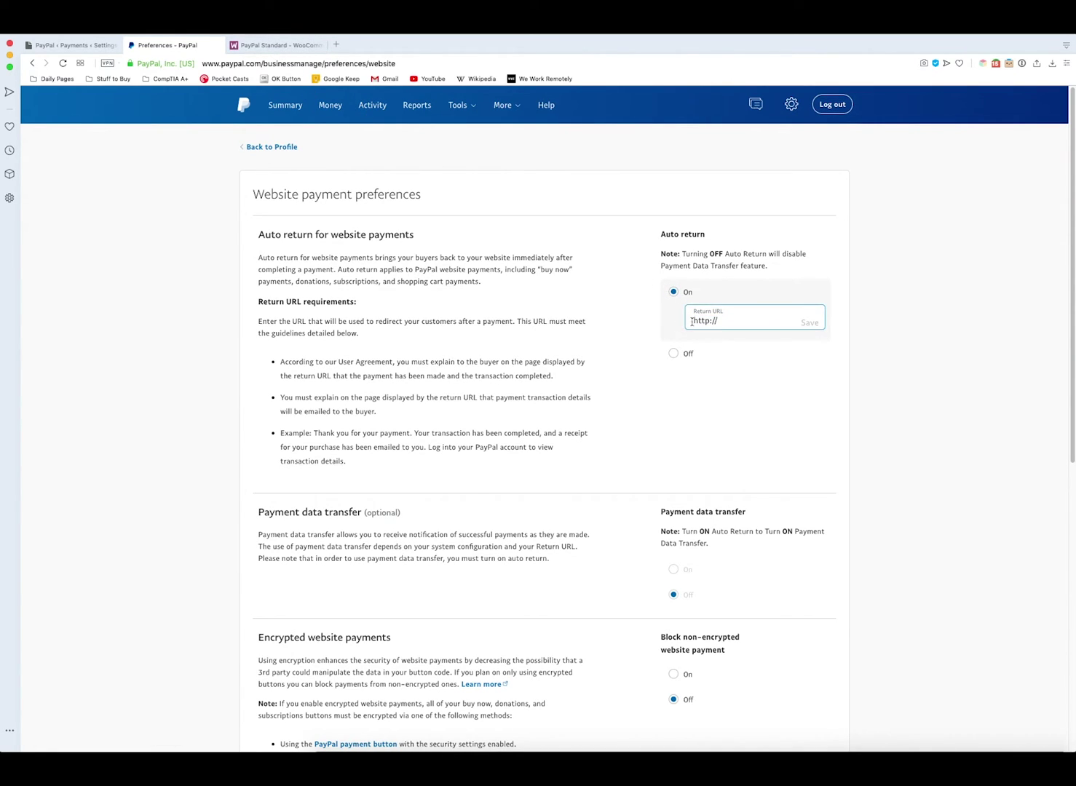
left_click(282, 47)
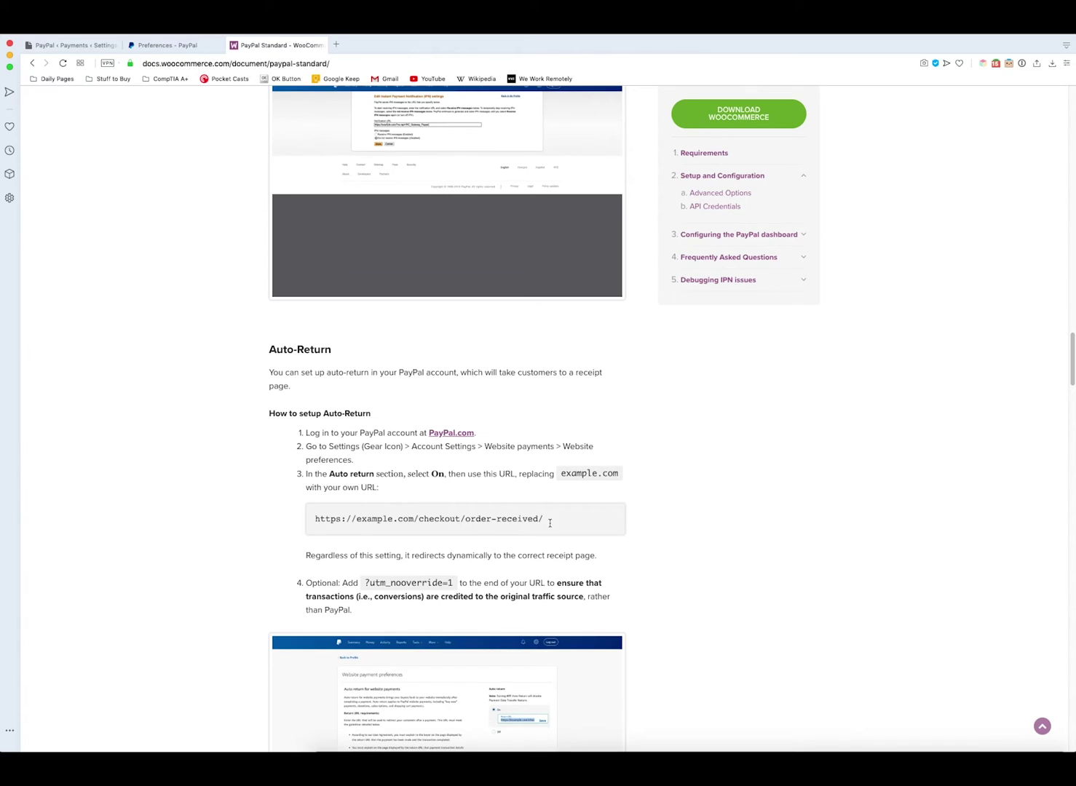
left_click_drag(545, 519, 305, 520)
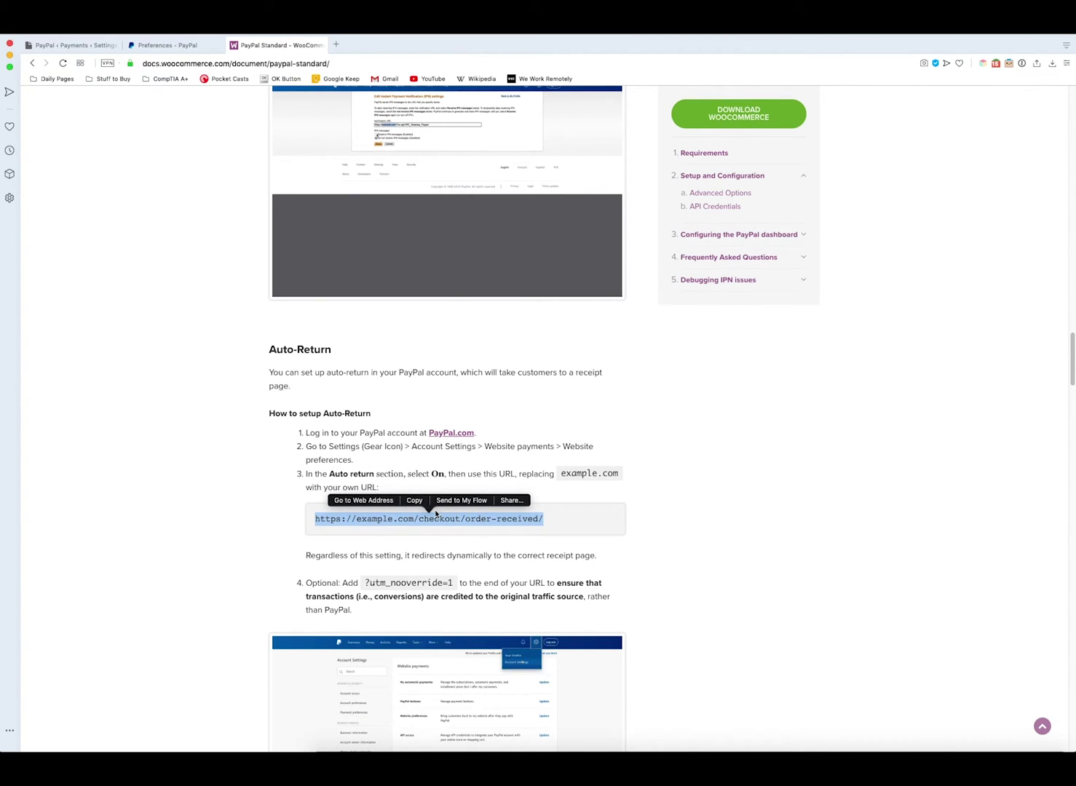
left_click(415, 501)
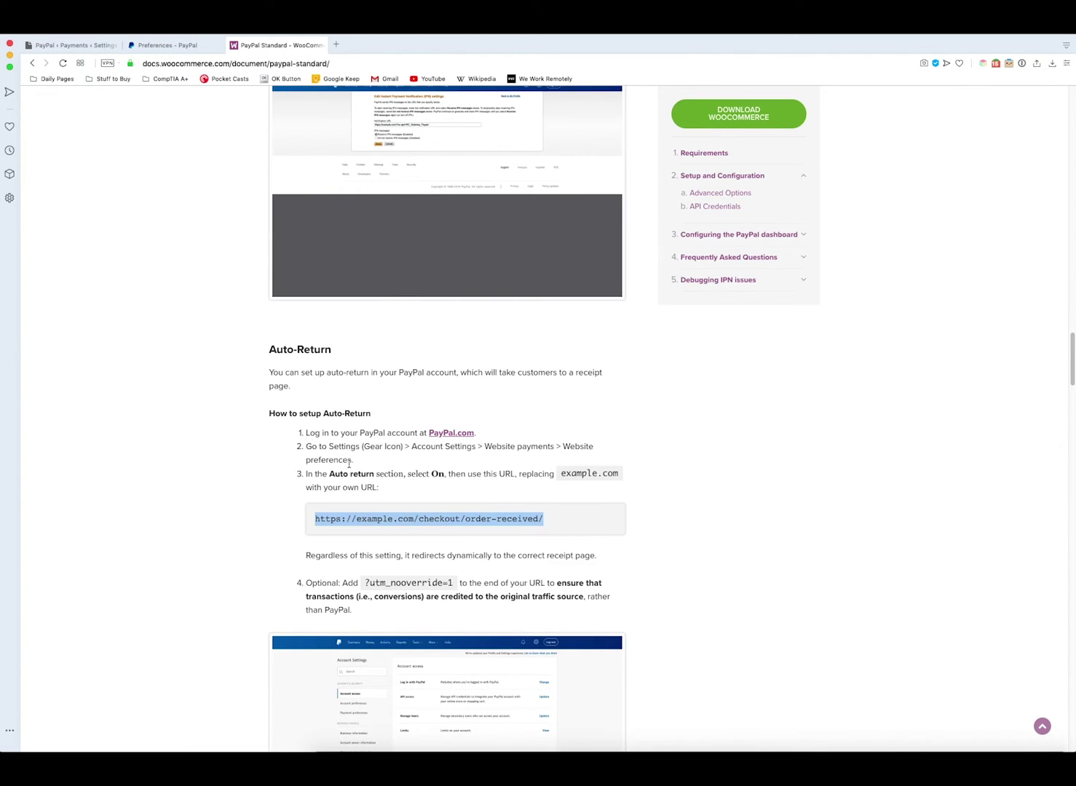
left_click(177, 47)
left_click_drag(734, 318, 647, 324)
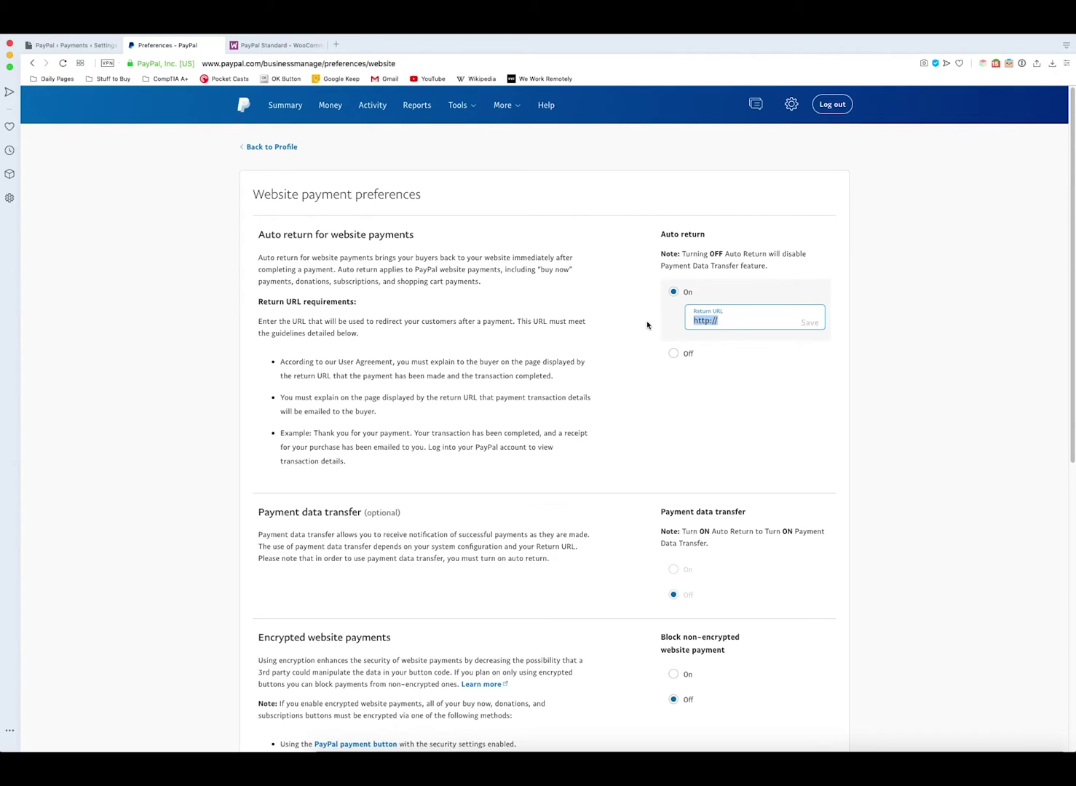
right_click(737, 318)
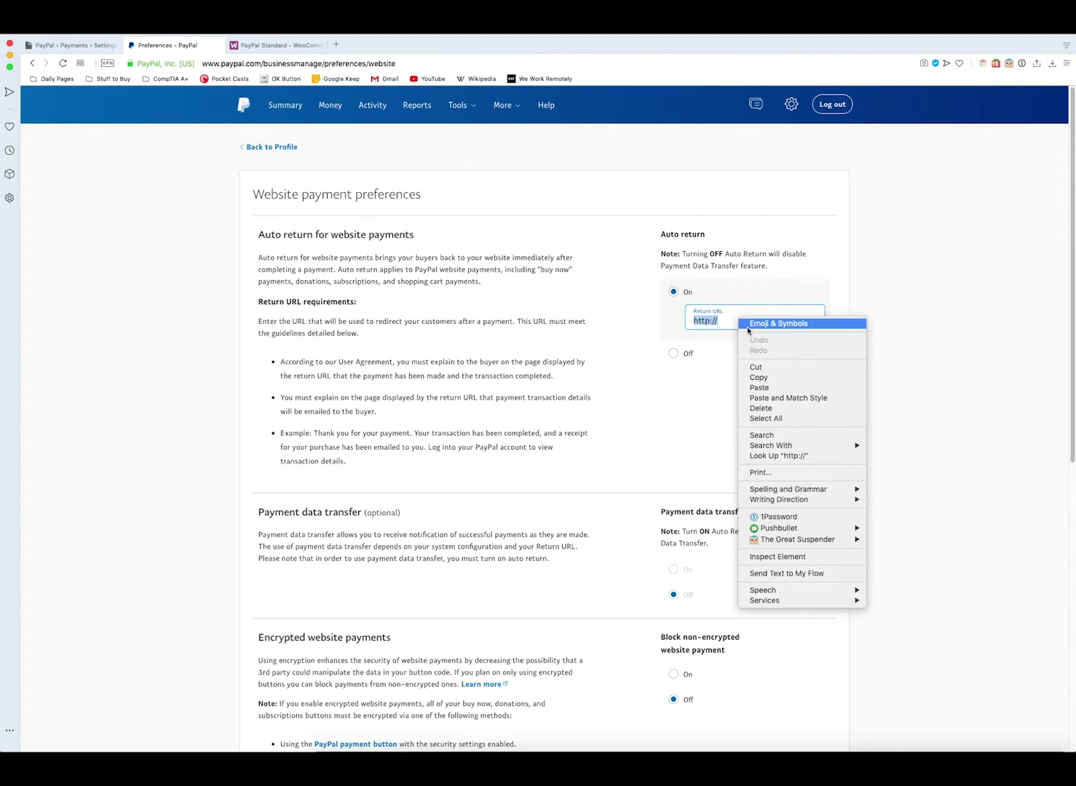
left_click(777, 389)
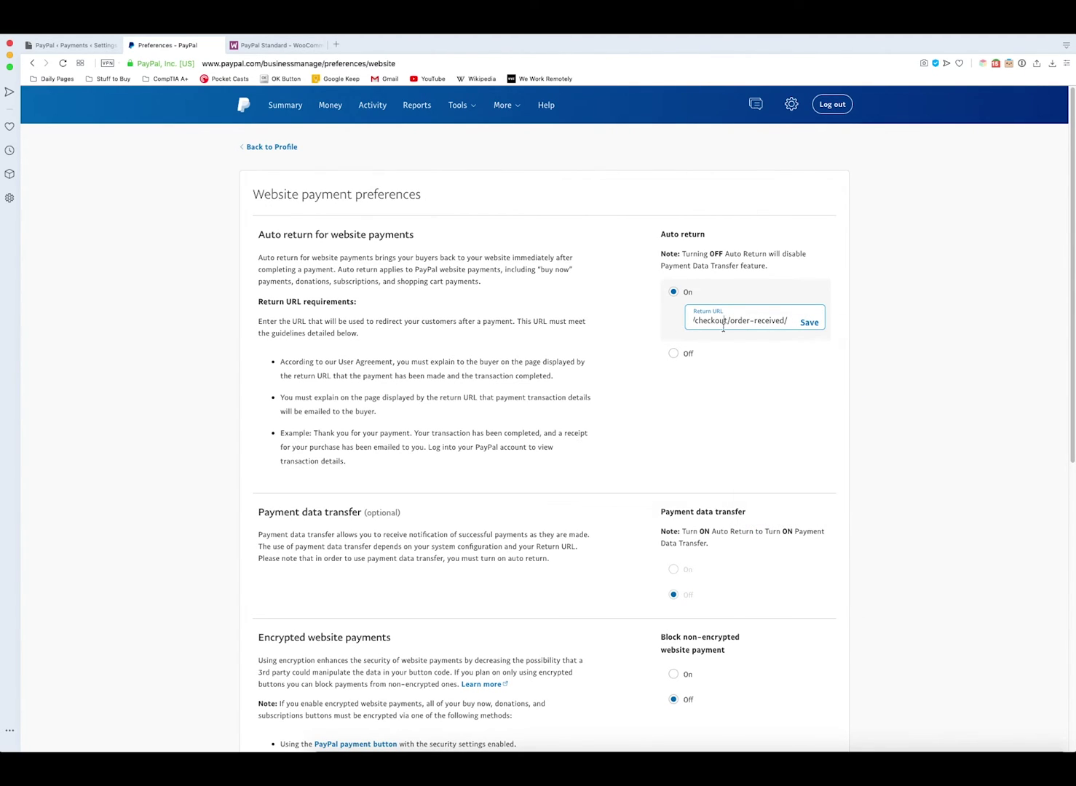
scroll(714, 320, "left", 3)
scroll(742, 320, "right", 3)
- Replace example.com with woo.dropified.com in the Return URL
key("BackSpace")
key("BackSpace")
key("BackSpace")
key("BackSpace")
key("BackSpace")
key("BackSpace")
key("BackSpace")
key("BackSpace")
key("BackSpace")
key("BackSpace")
key("BackSpace")
type("w")
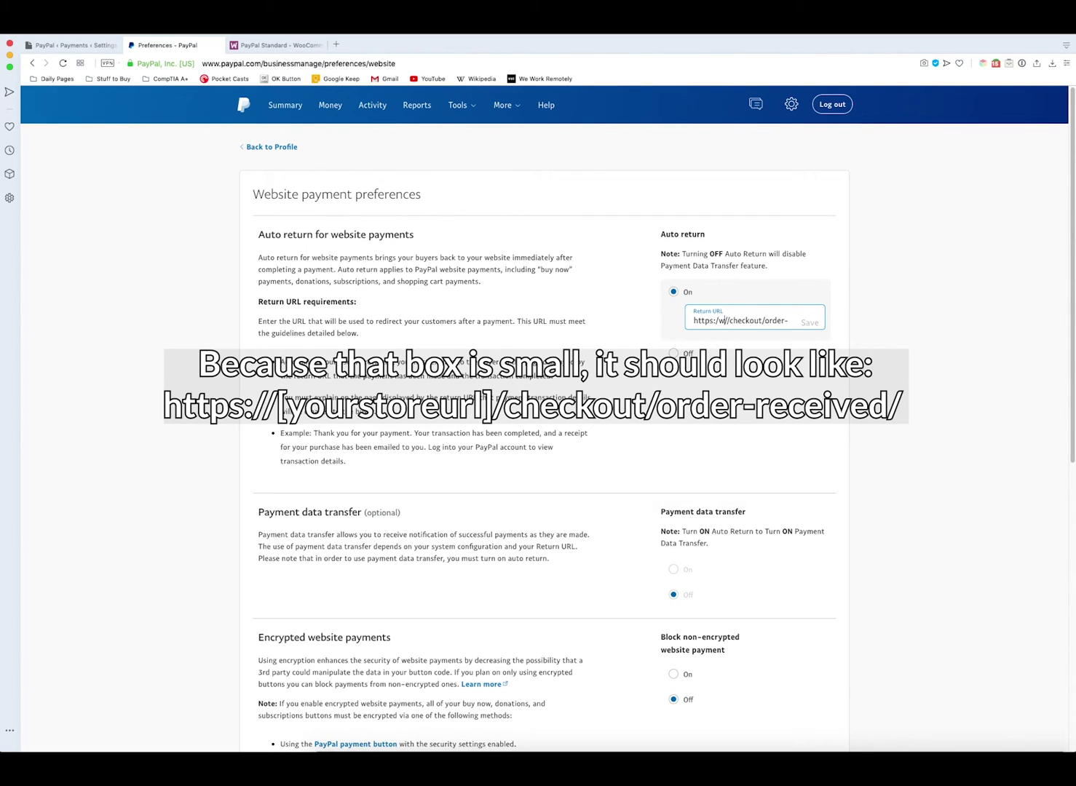
type("oo.dropified.com/")
left_click(809, 336)
scroll(804, 339, "down", 1)
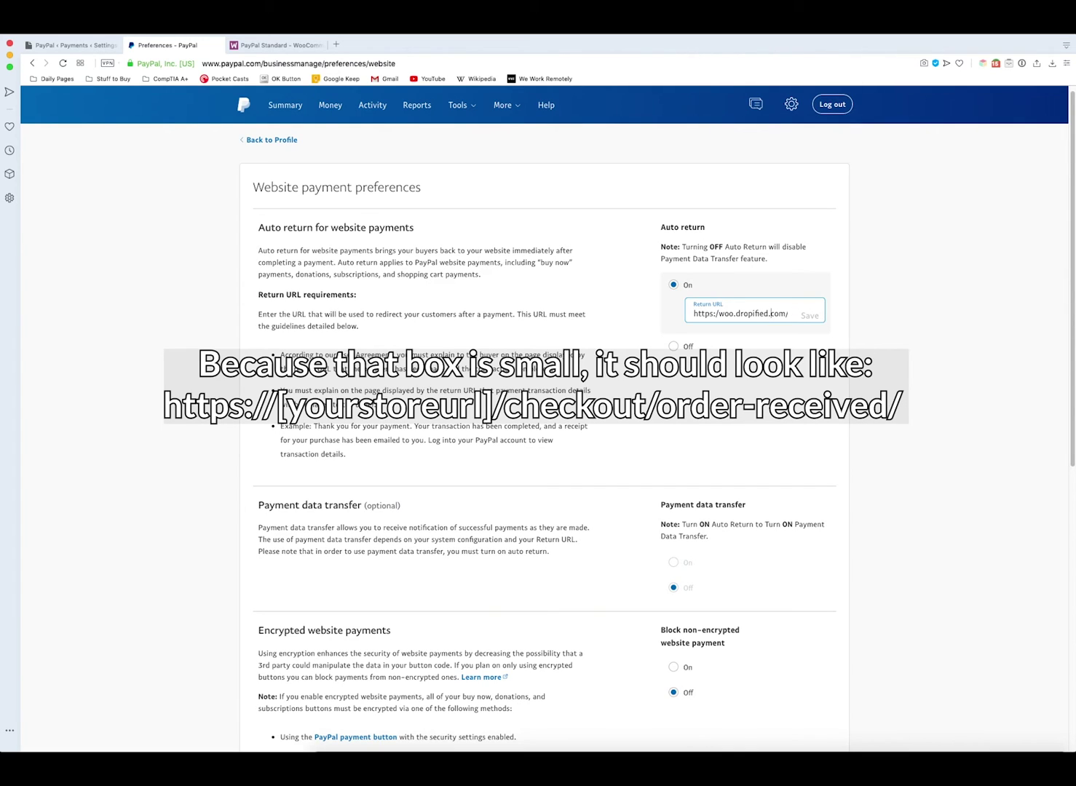
scroll(773, 313, "right", 2)
scroll(776, 312, "right", 2)
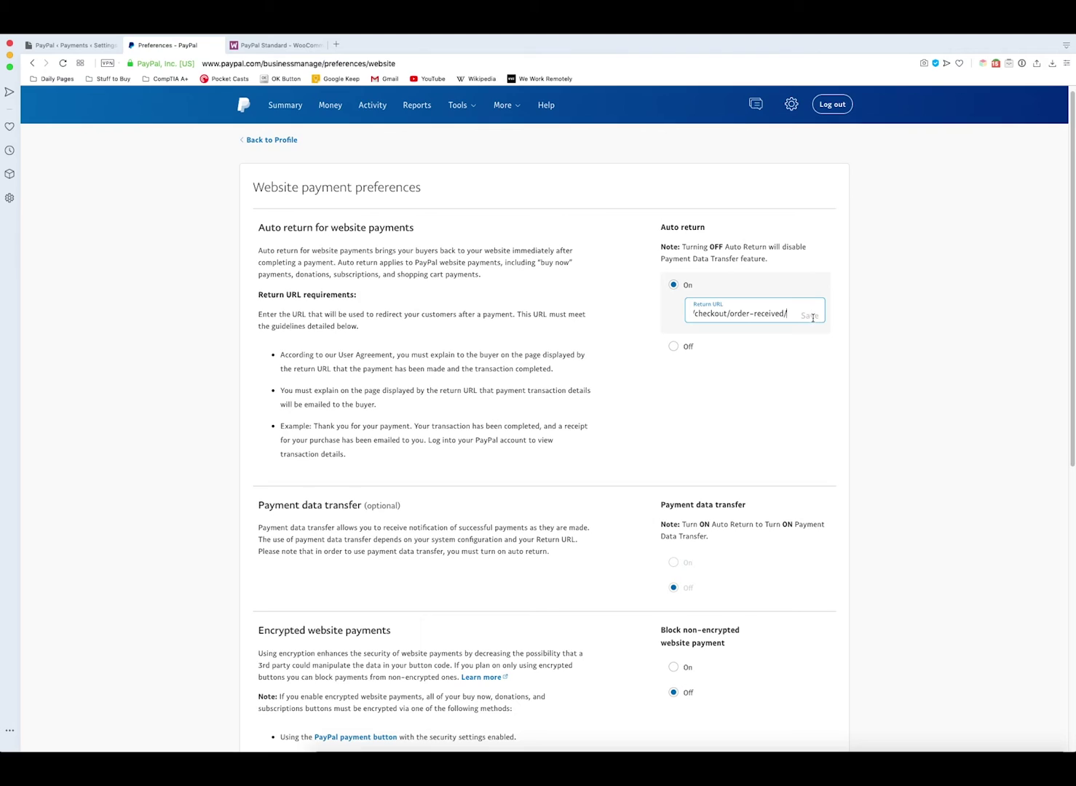
scroll(812, 317, "left", 4)
scroll(717, 309, "down", 1)
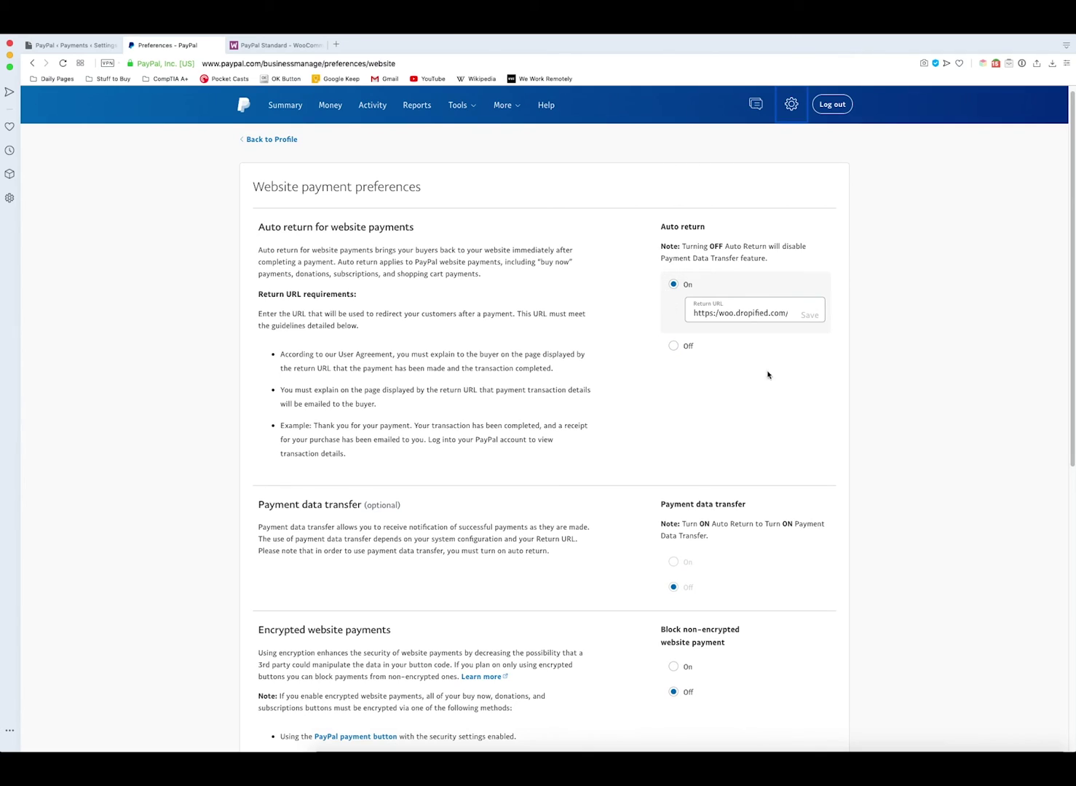
- Save the WooCommerce PayPal Standard settings and check the saved confirmation
left_click(72, 46)
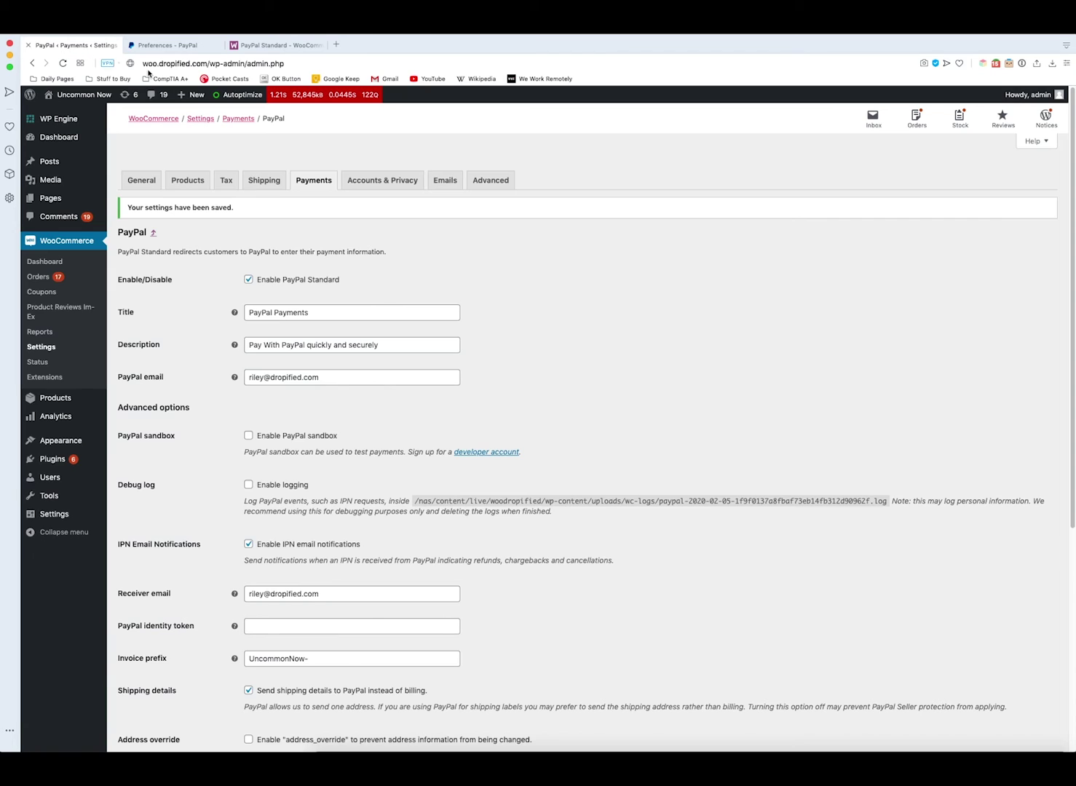
scroll(314, 256, "down", 5)
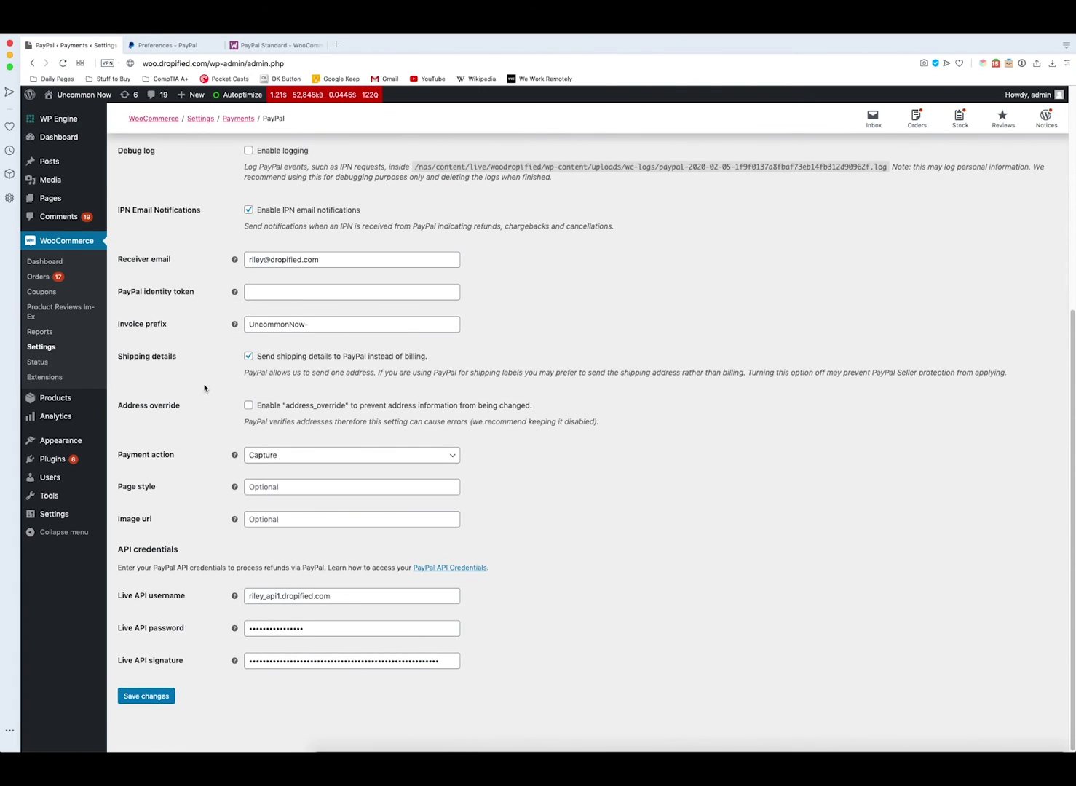
left_click(142, 701)
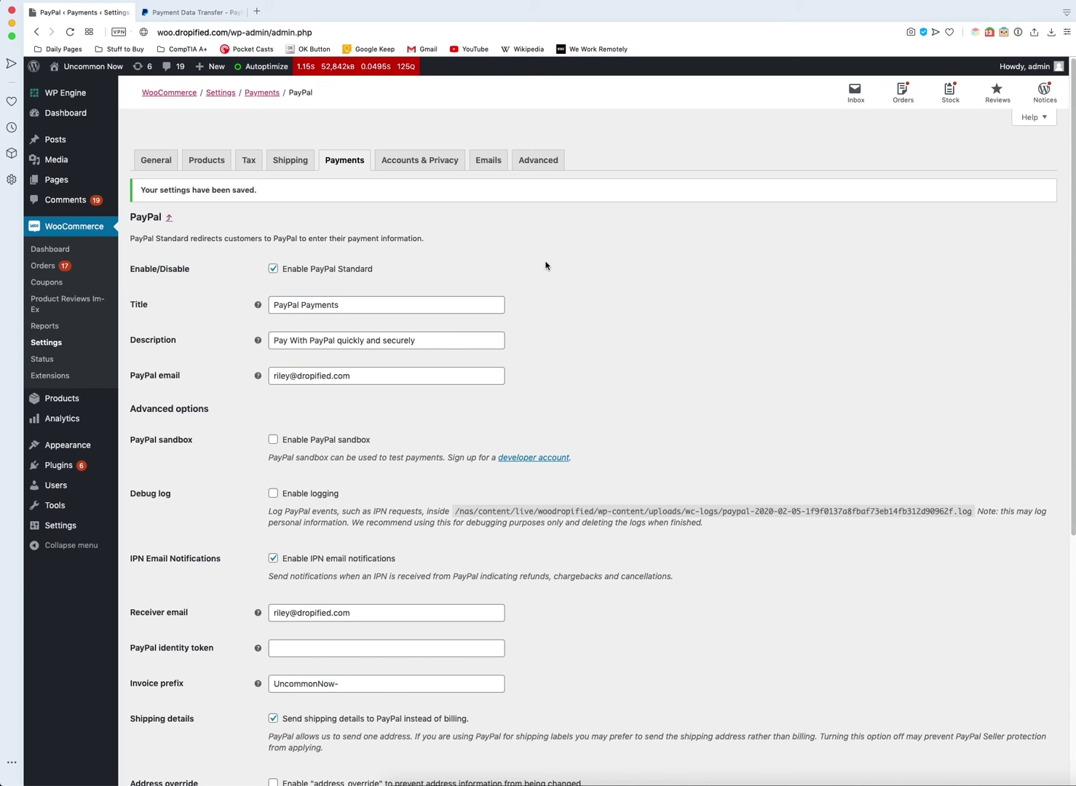
scroll(660, 344, "down", 1)
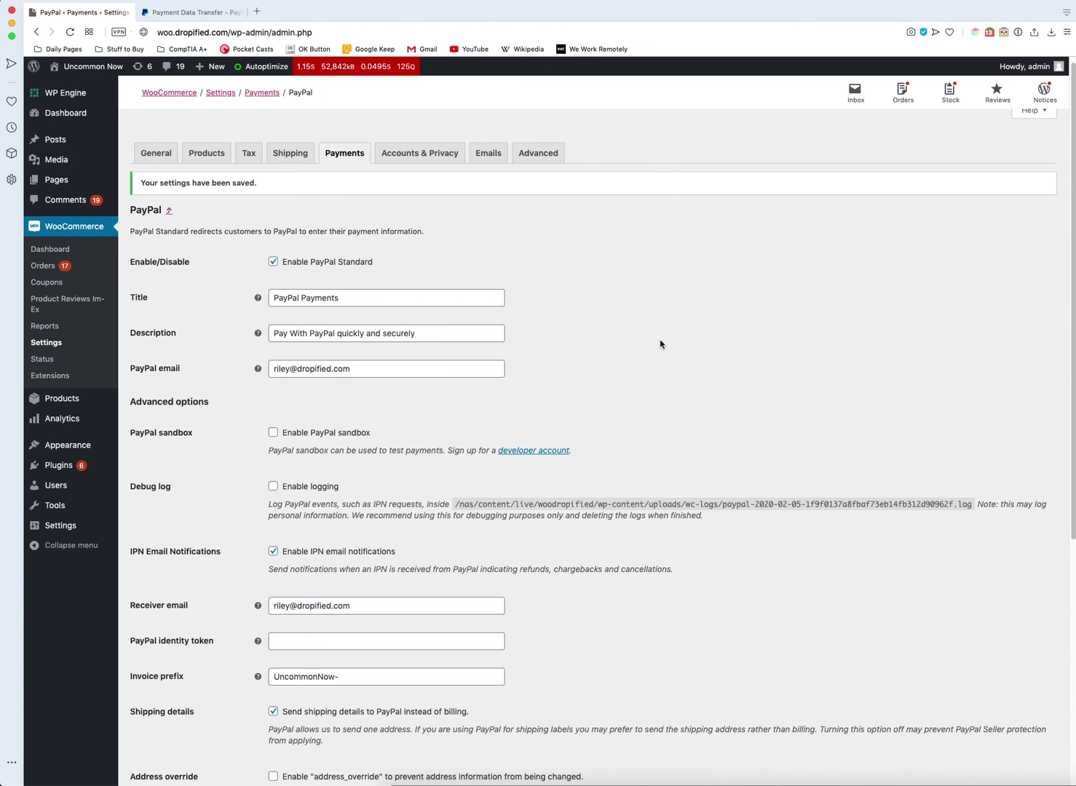
scroll(682, 351, "down", 10)
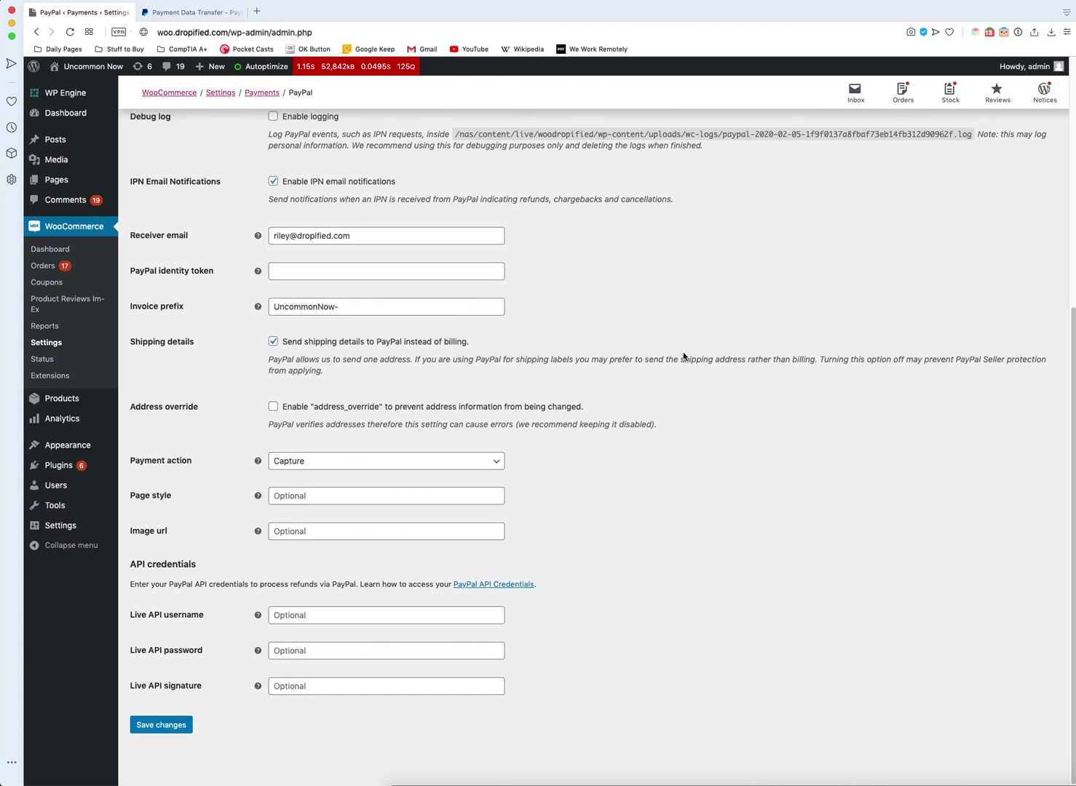